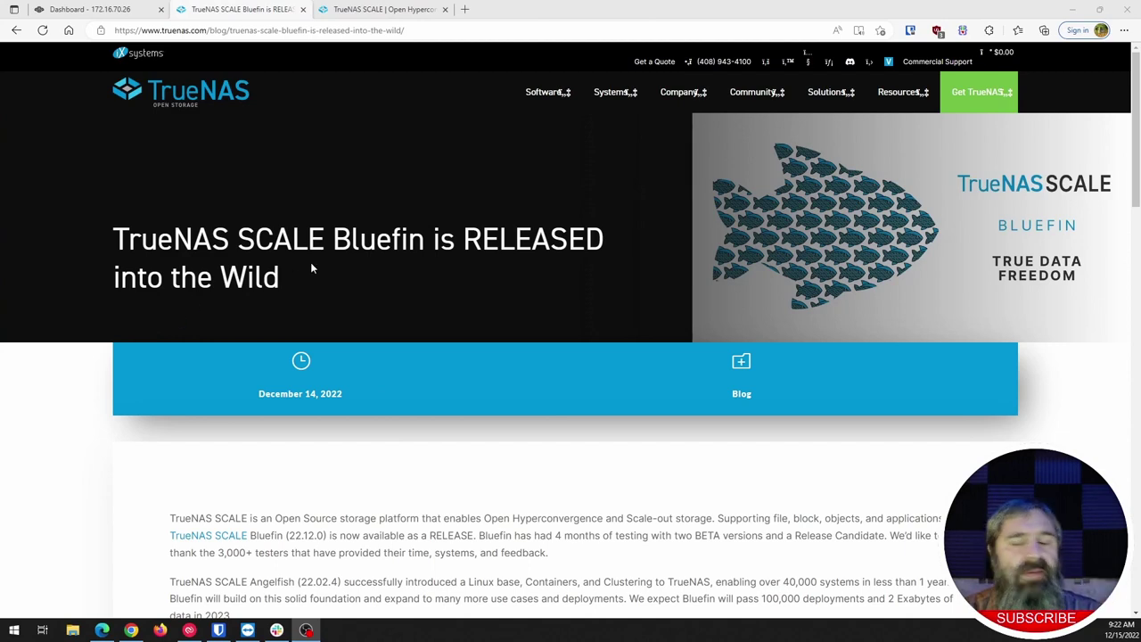
# - Skim the TrueNAS SCALE Bluefin release announcement and its feature list
pyautogui.scroll(-5, 385, 374)
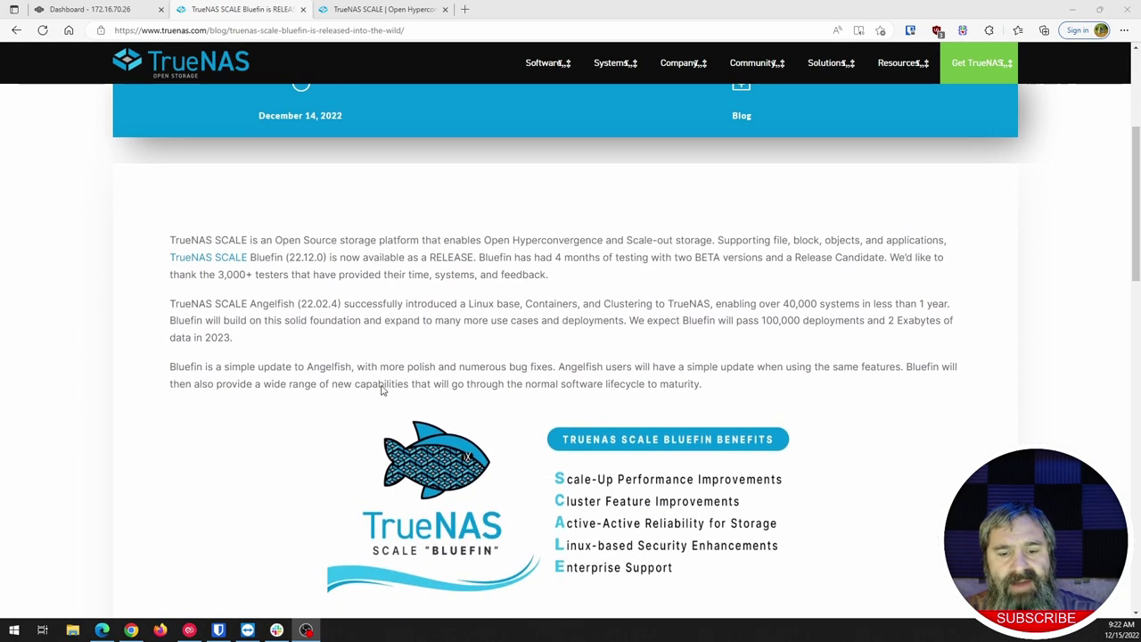
pyautogui.scroll(-10, 380, 387)
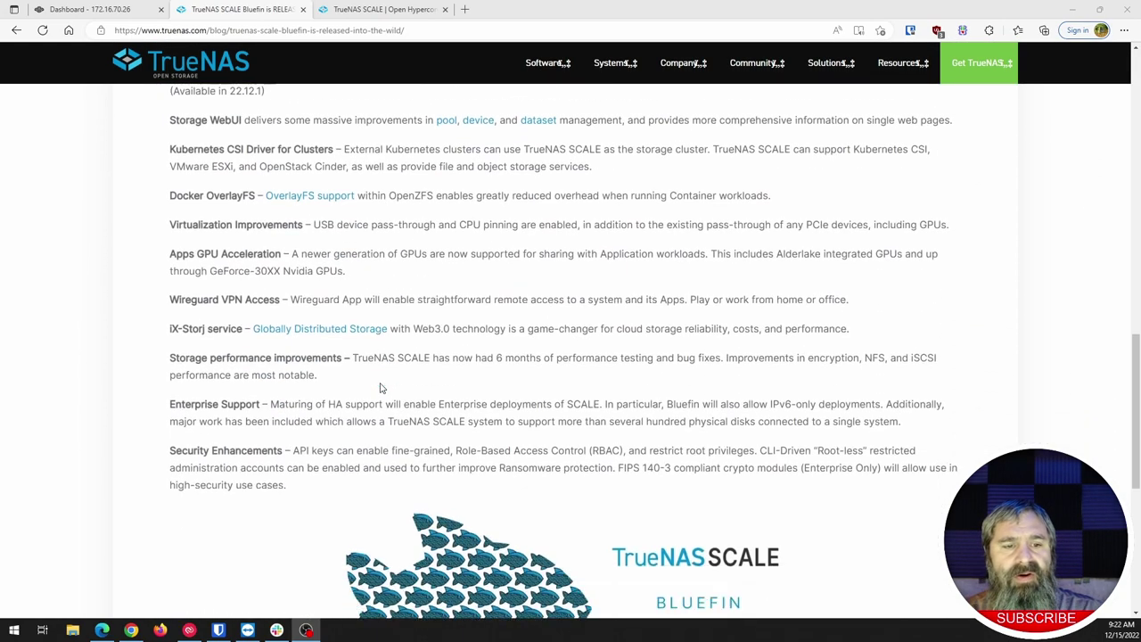
pyautogui.scroll(15, 380, 388)
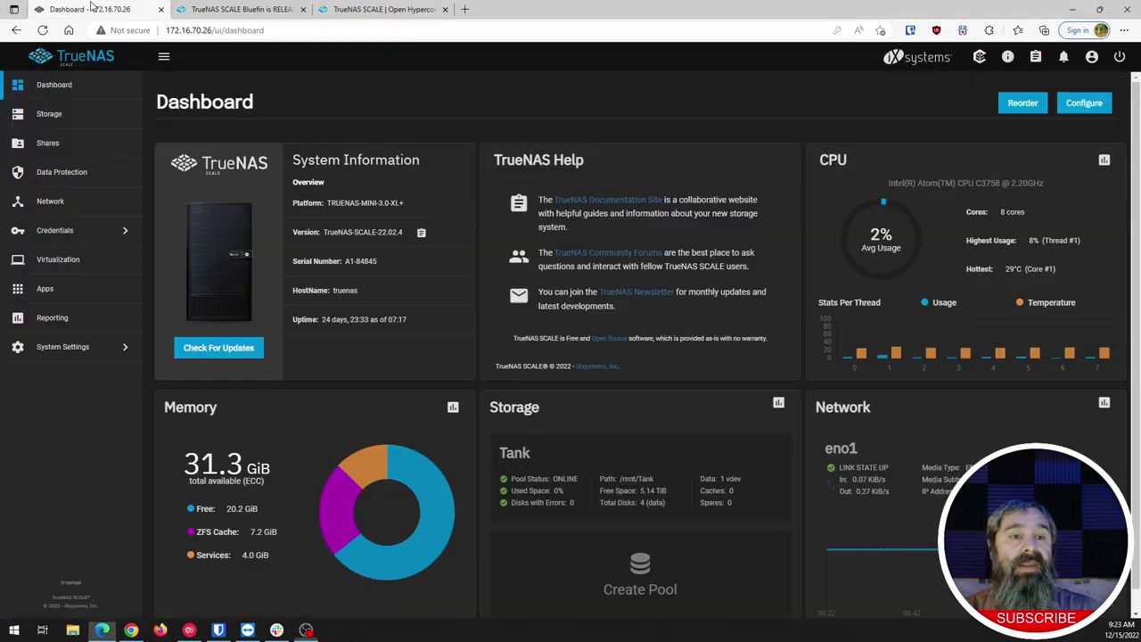
# - Check the TrueNAS system for updates and switch its update train to TrueNAS SCALE Bluefin [release], refreshing the available updates
pyautogui.hotkey('ctrl', 'shift', 'Tab')
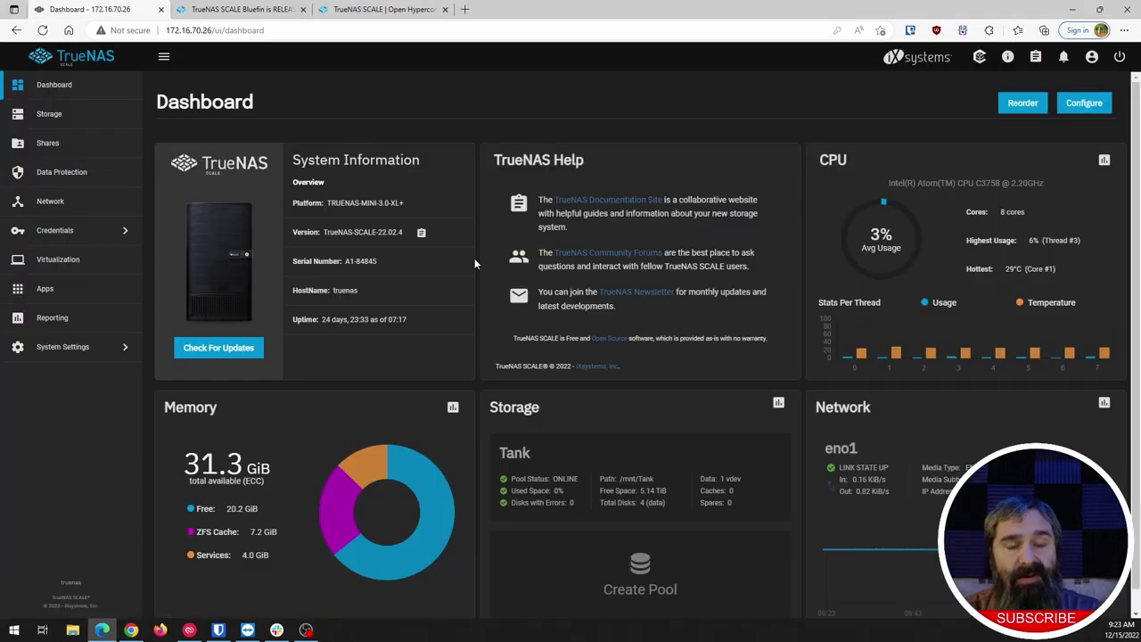
pyautogui.click(226, 351)
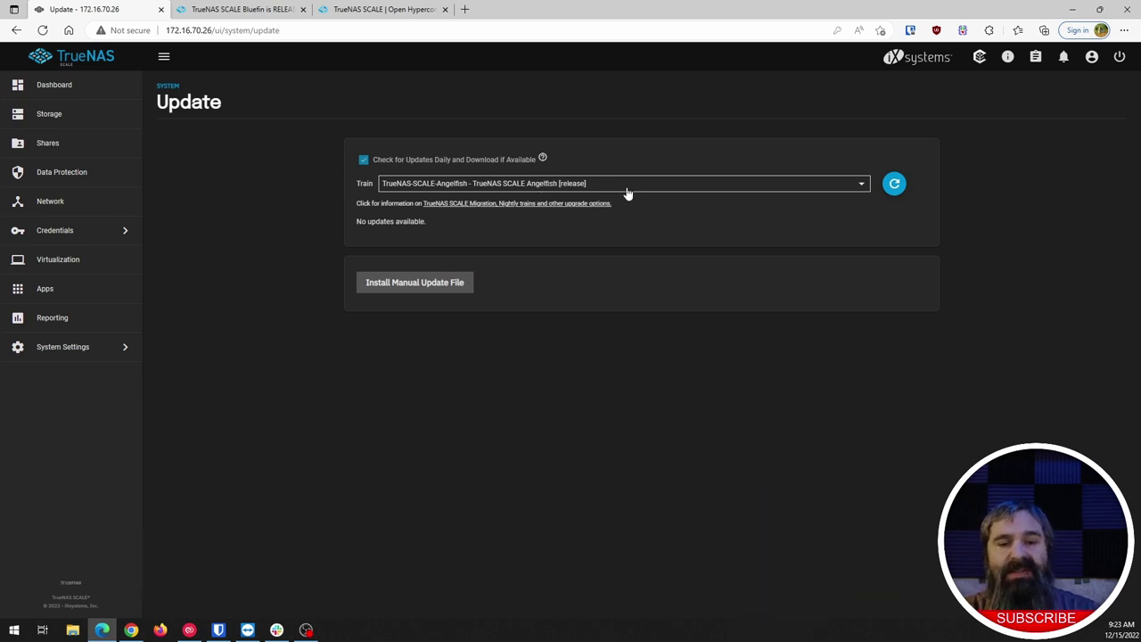
pyautogui.click(862, 188)
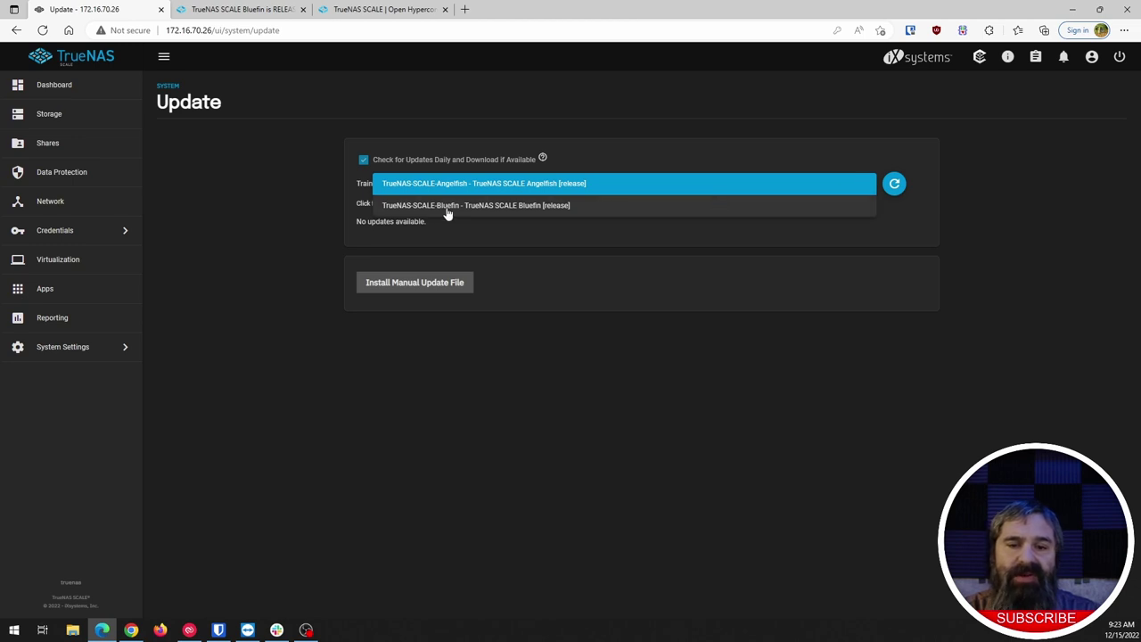
pyautogui.click(486, 208)
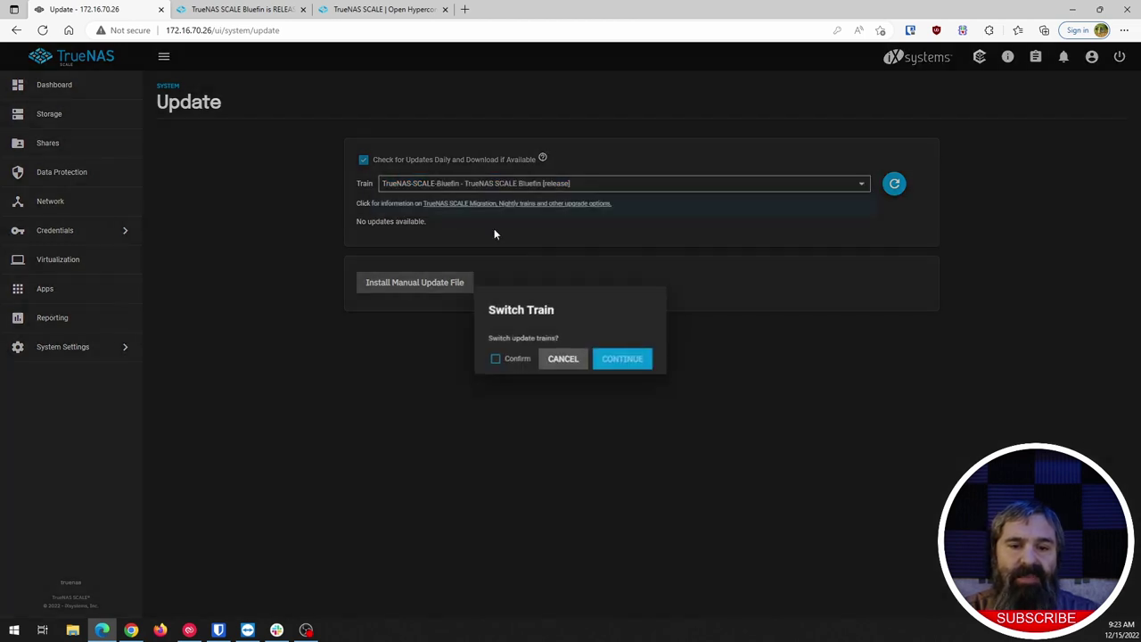
pyautogui.click(498, 363)
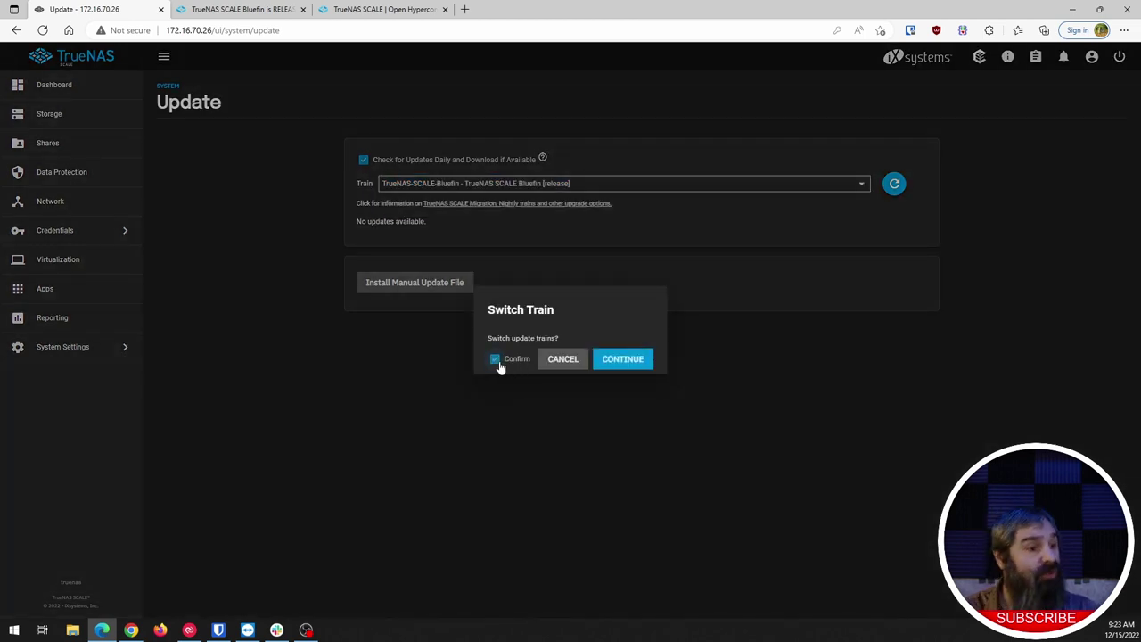
pyautogui.click(623, 360)
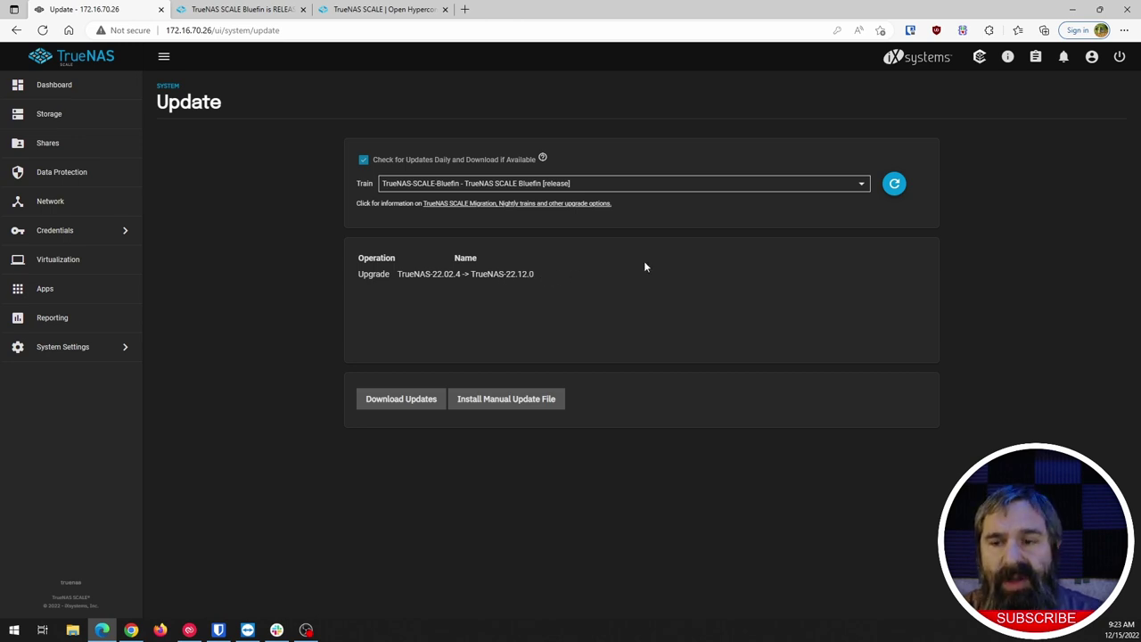
pyautogui.click(894, 184)
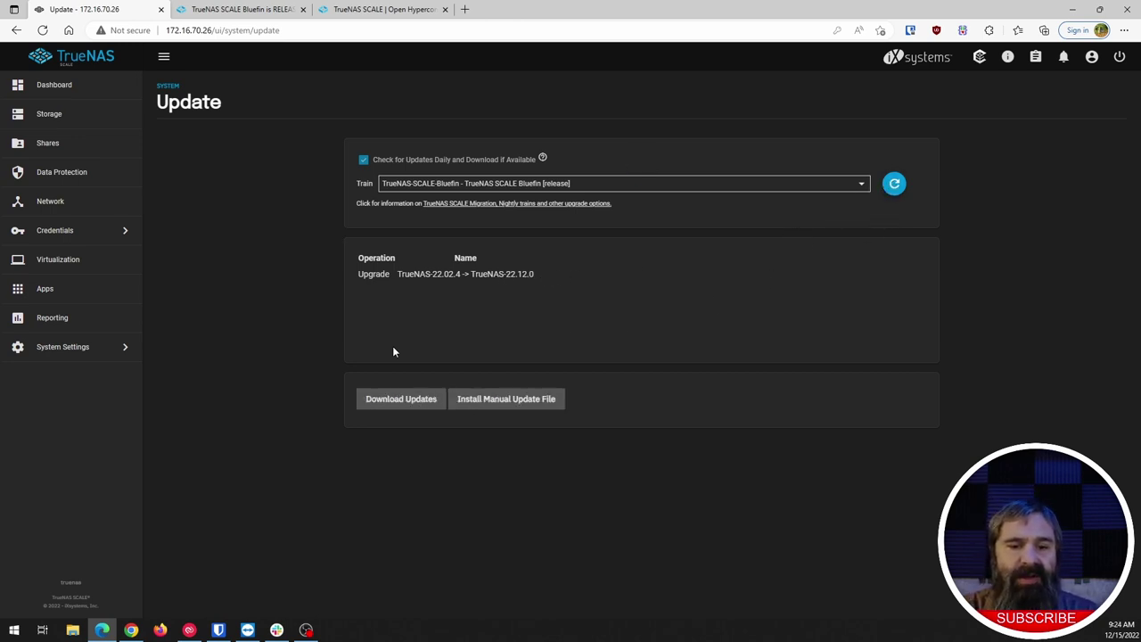
# - Save the system configuration including the Password Secret Seed, and start the update download with applying updates and rebooting after downloading enabled
pyautogui.click(382, 399)
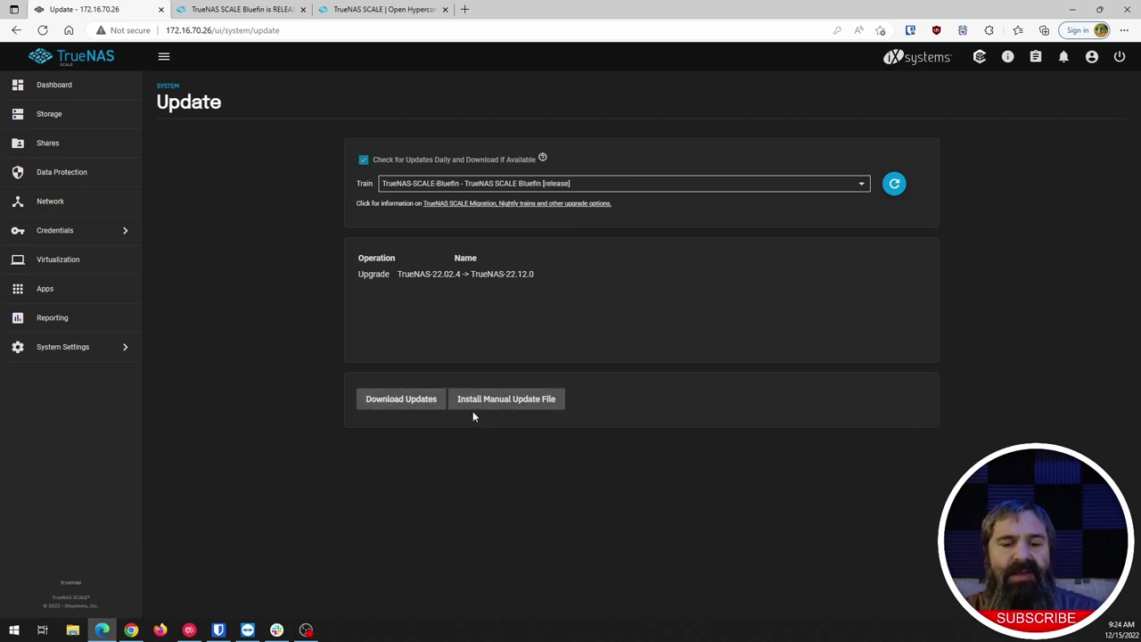
pyautogui.click(396, 403)
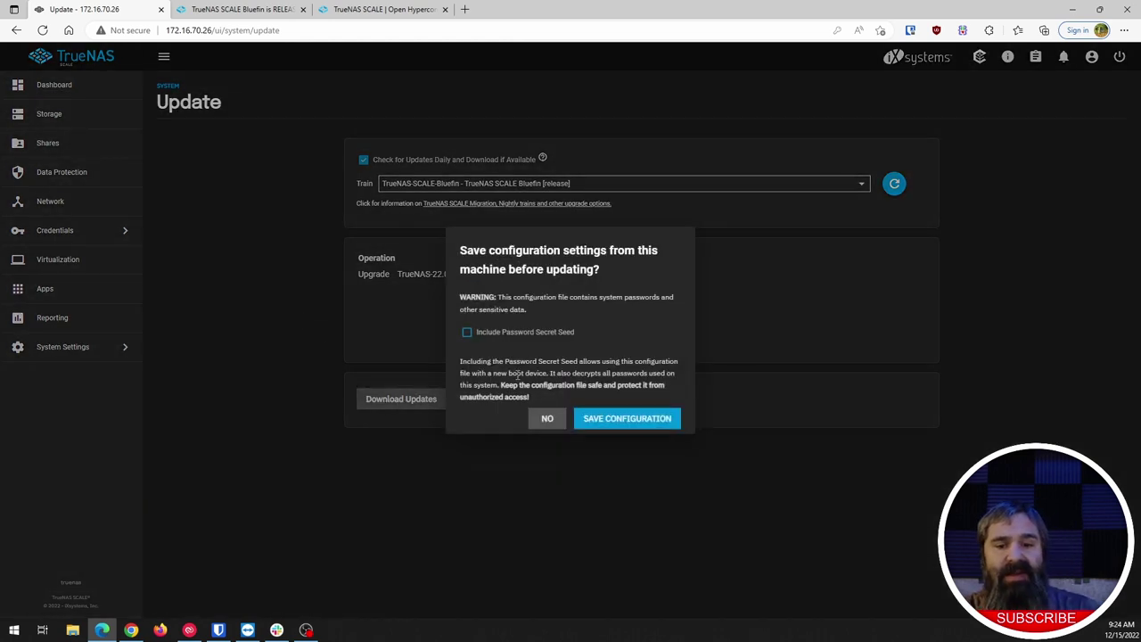
pyautogui.click(489, 337)
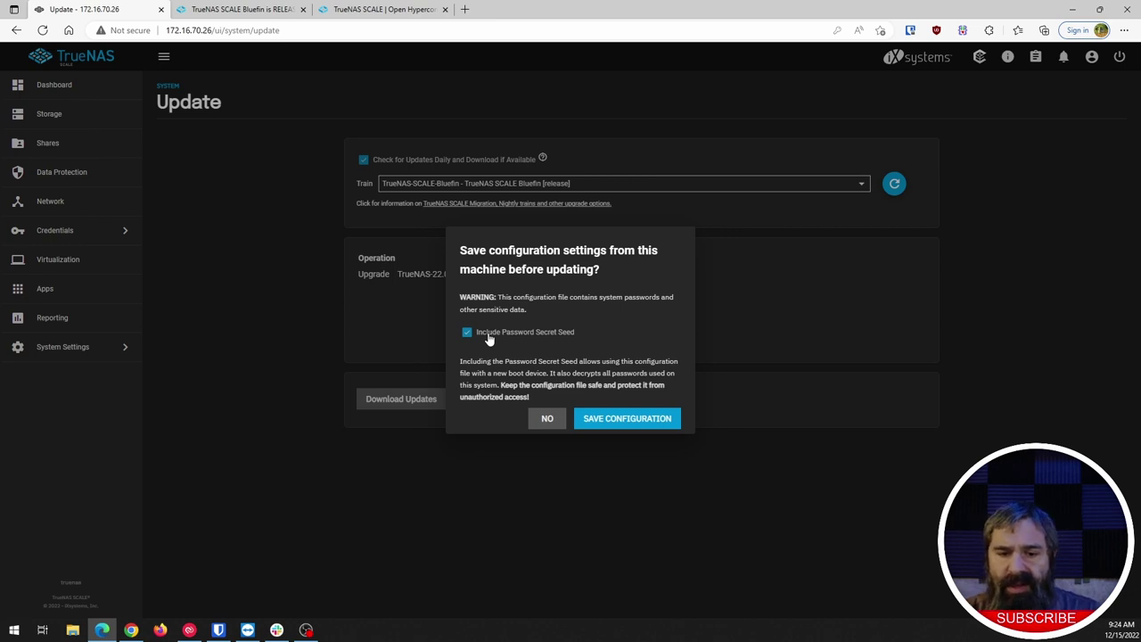
pyautogui.click(626, 418)
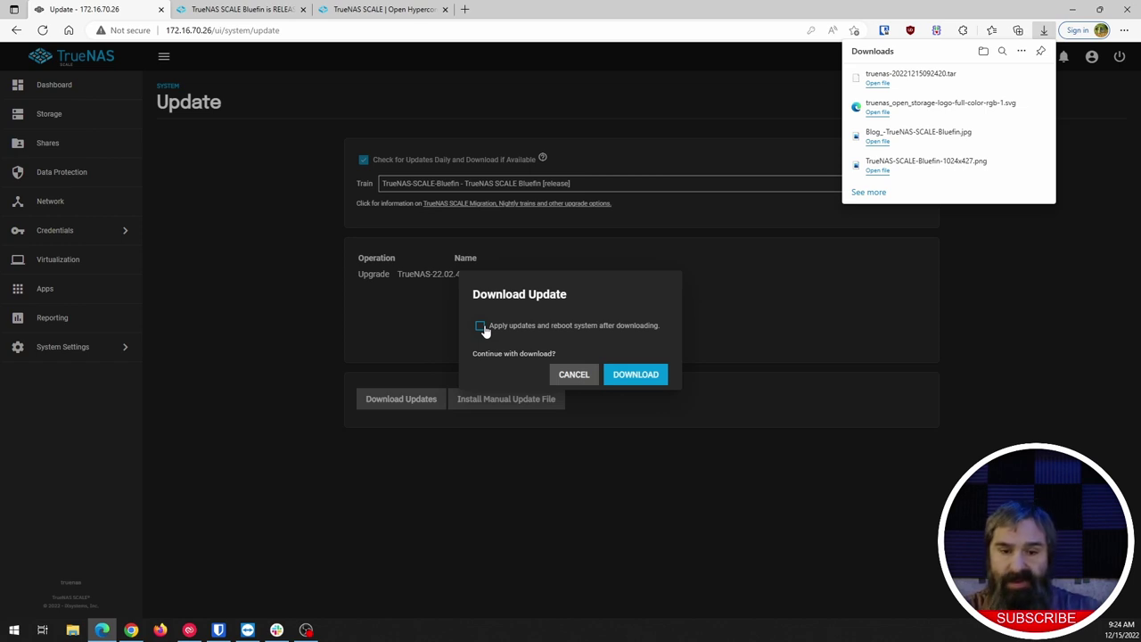
pyautogui.click(480, 327)
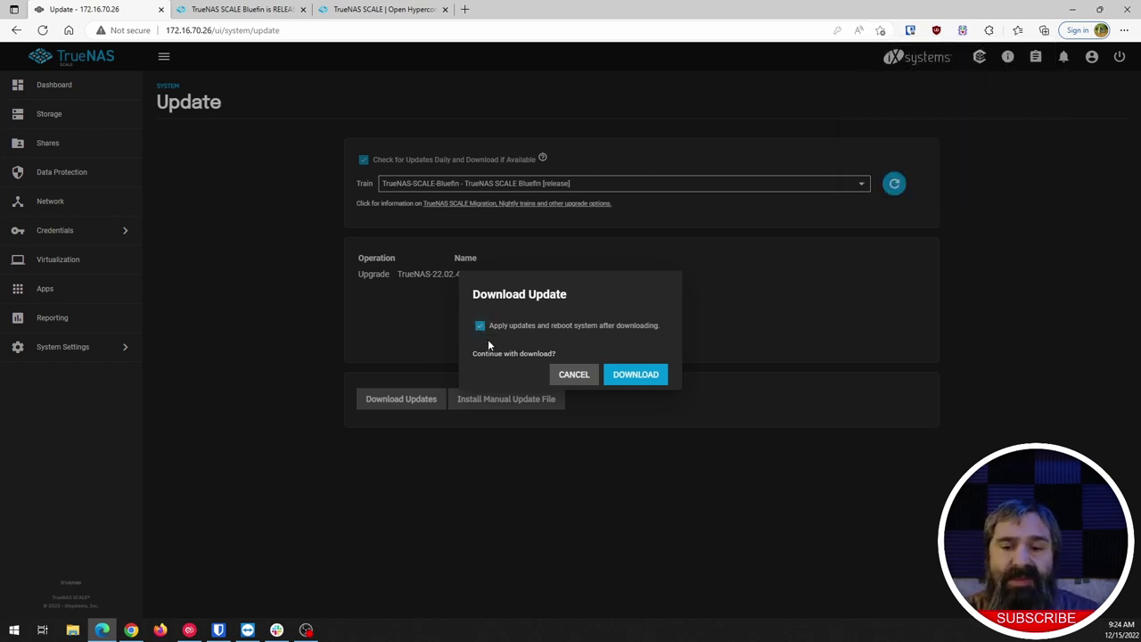
pyautogui.click(648, 378)
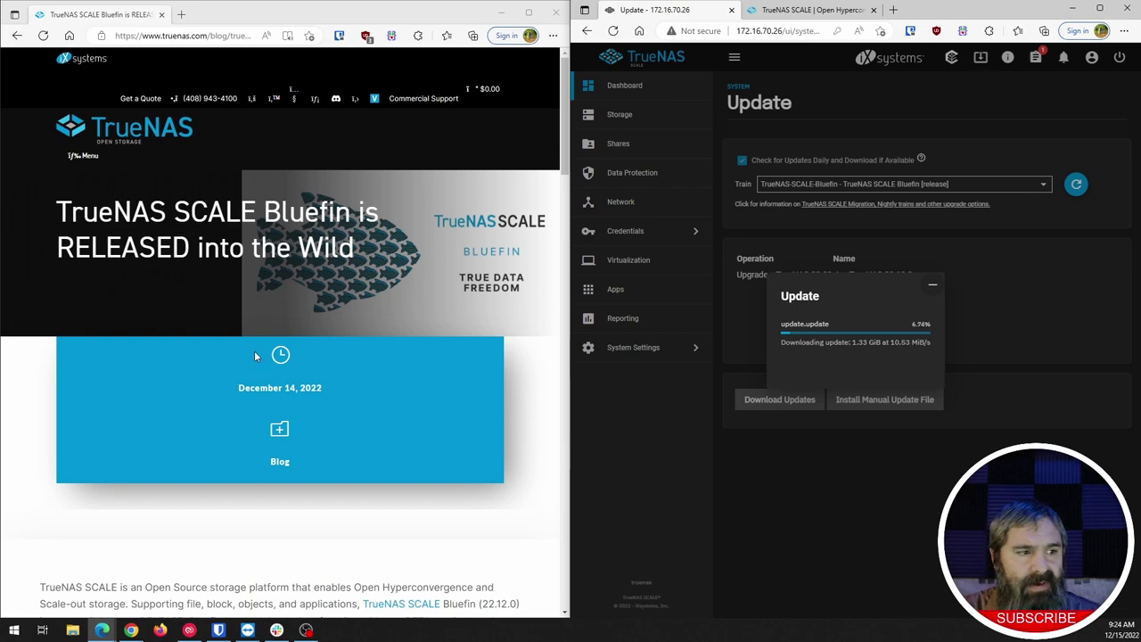
# - Read the Bluefin blog post's introduction and its All-NVME Platform support and Gluster Node replacement entries
pyautogui.scroll(-3, 255, 351)
pyautogui.scroll(-1, 254, 356)
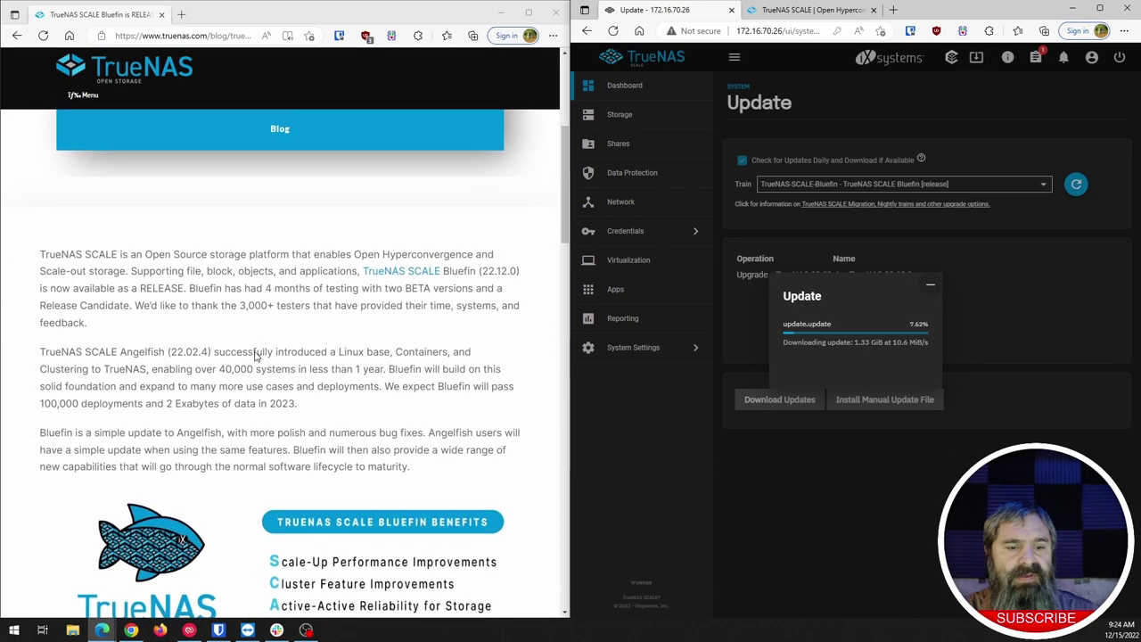
pyautogui.scroll(-5, 254, 355)
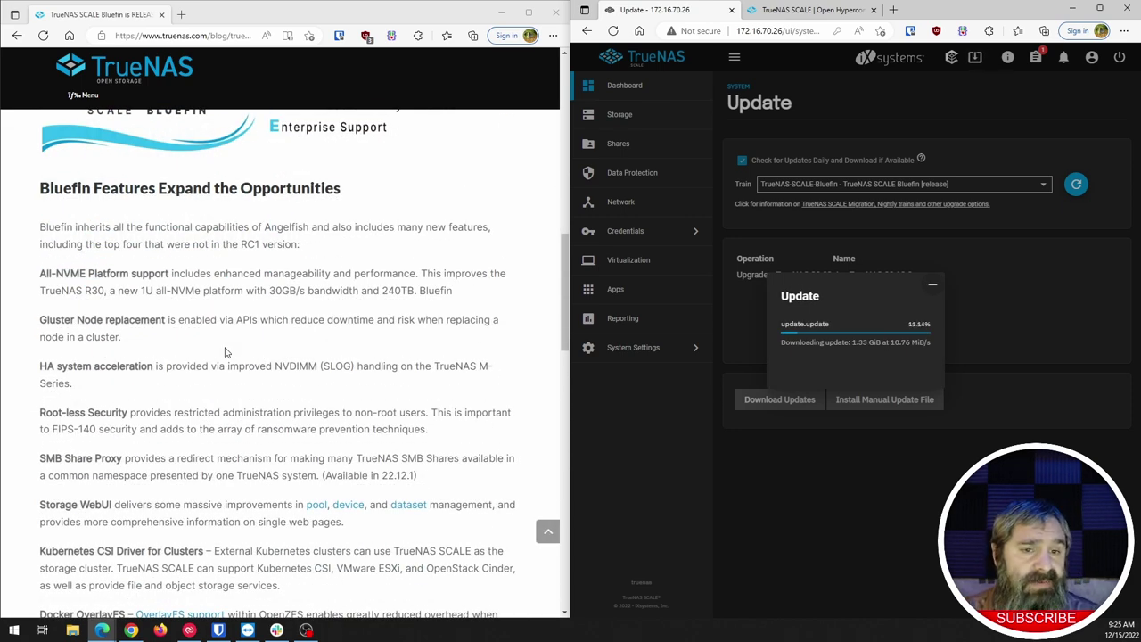
pyautogui.moveTo(57, 277); pyautogui.dragTo(129, 278)
pyautogui.click(75, 323)
pyautogui.moveTo(75, 322); pyautogui.dragTo(105, 323)
pyautogui.click(152, 340)
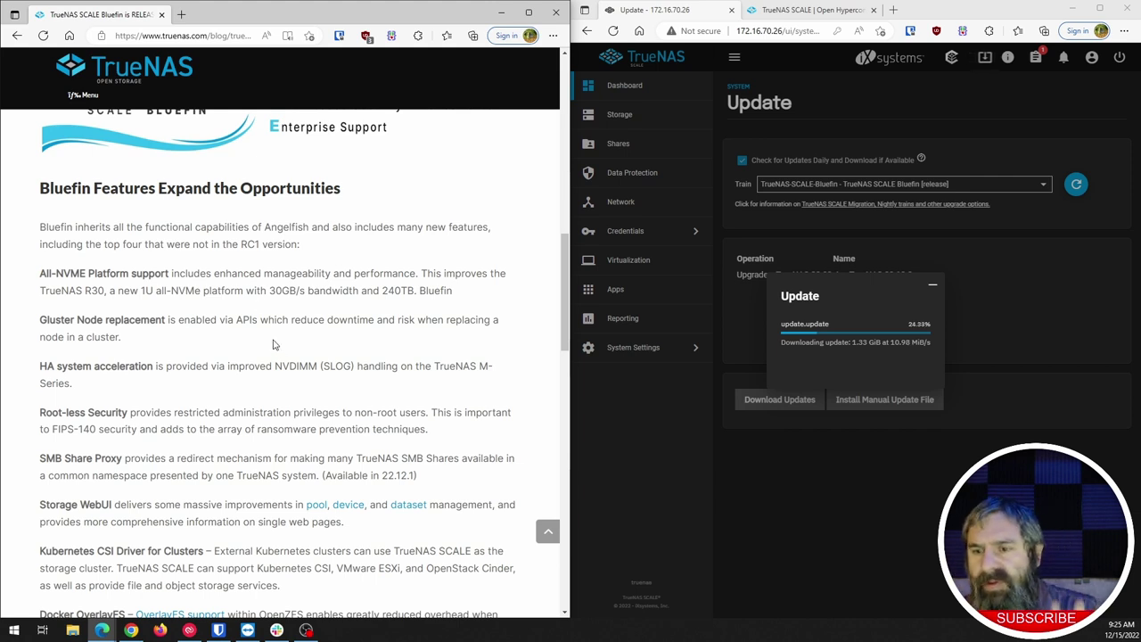
pyautogui.moveTo(40, 320); pyautogui.dragTo(75, 336)
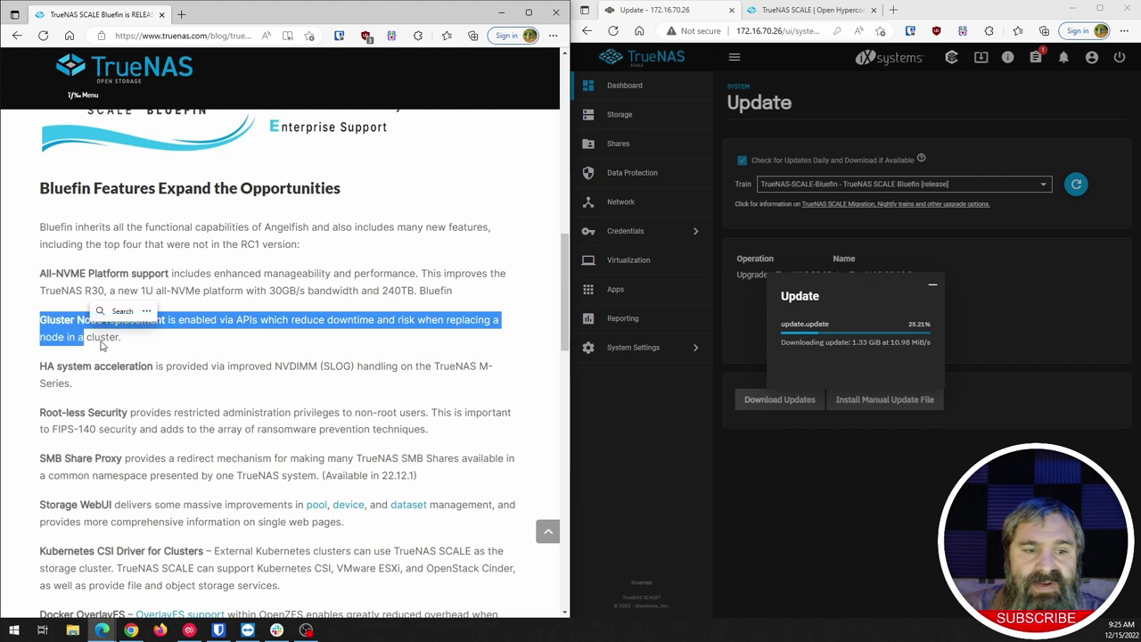
pyautogui.click(105, 339)
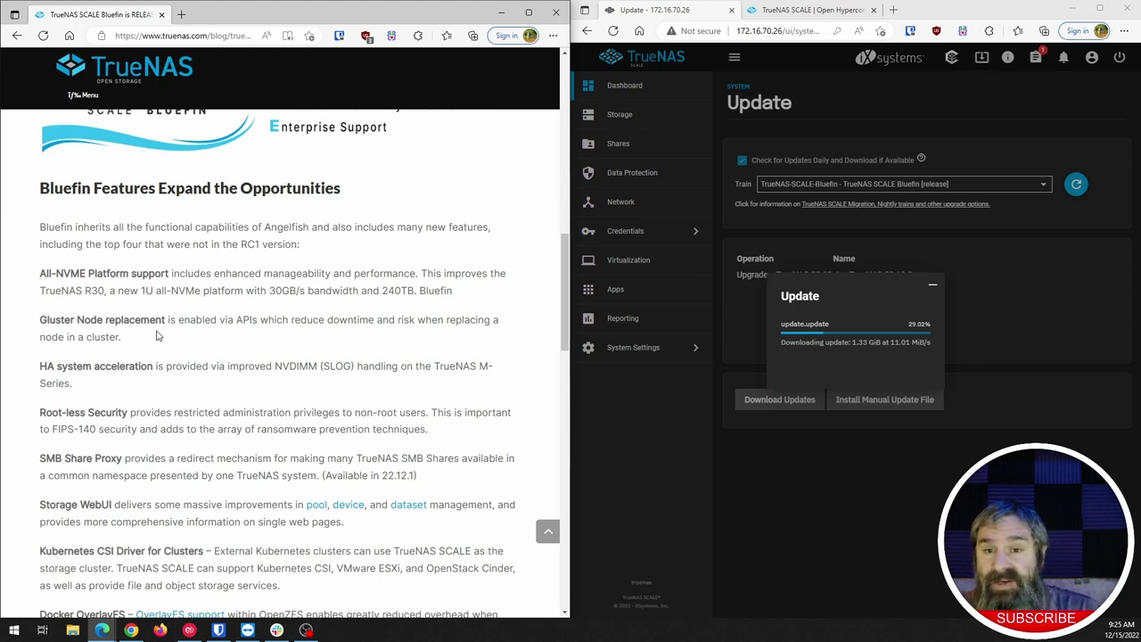
# - Review the blog post's entries on HA system acceleration, Root-less Security and SMB Share Proxy
pyautogui.scroll(-1, 171, 359)
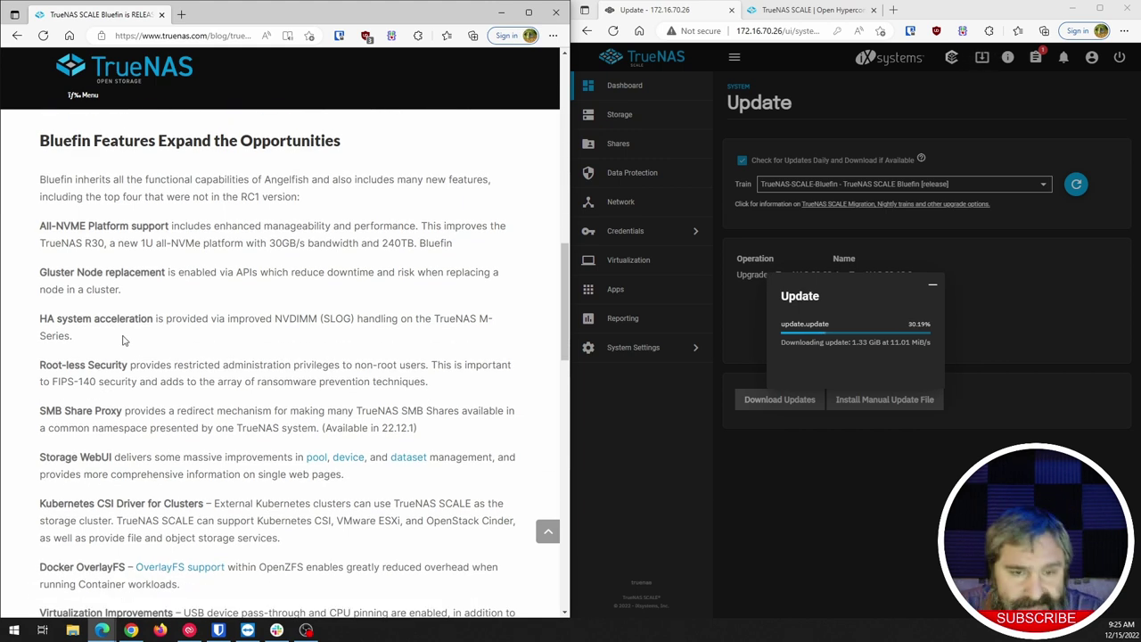
pyautogui.scroll(-1, 103, 330)
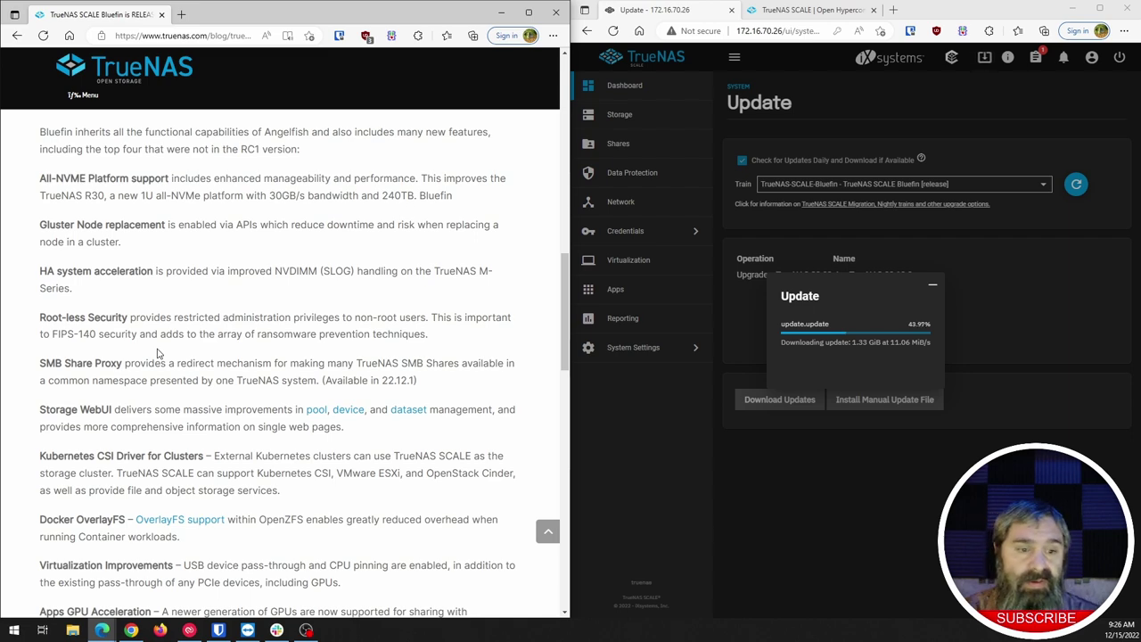
pyautogui.scroll(-1, 158, 354)
pyautogui.moveTo(40, 269); pyautogui.dragTo(122, 287)
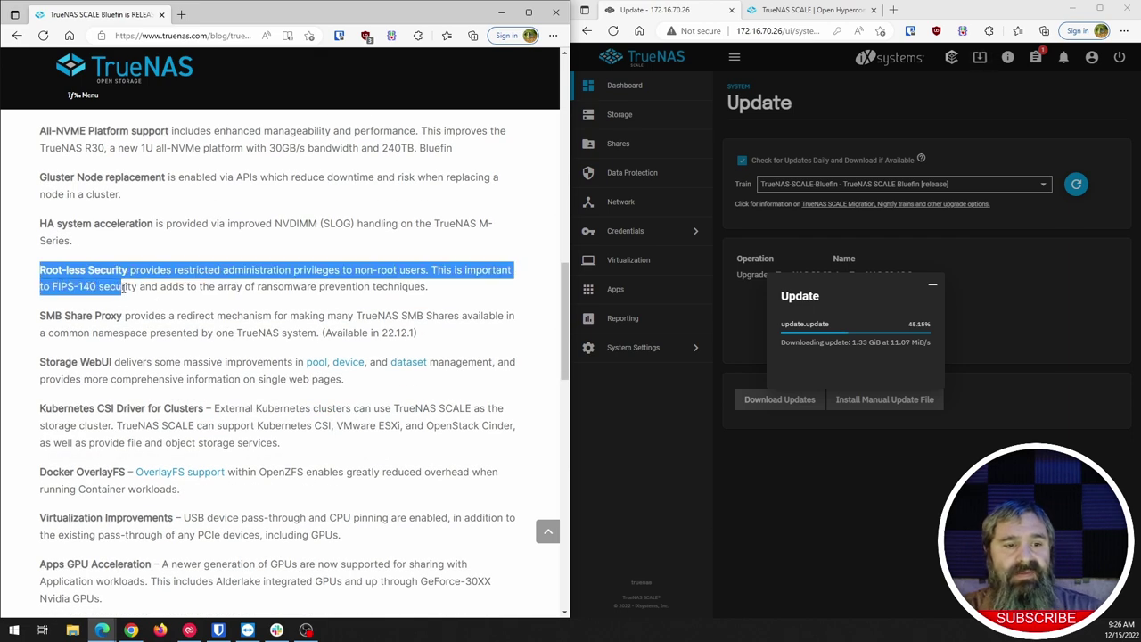
pyautogui.click(140, 298)
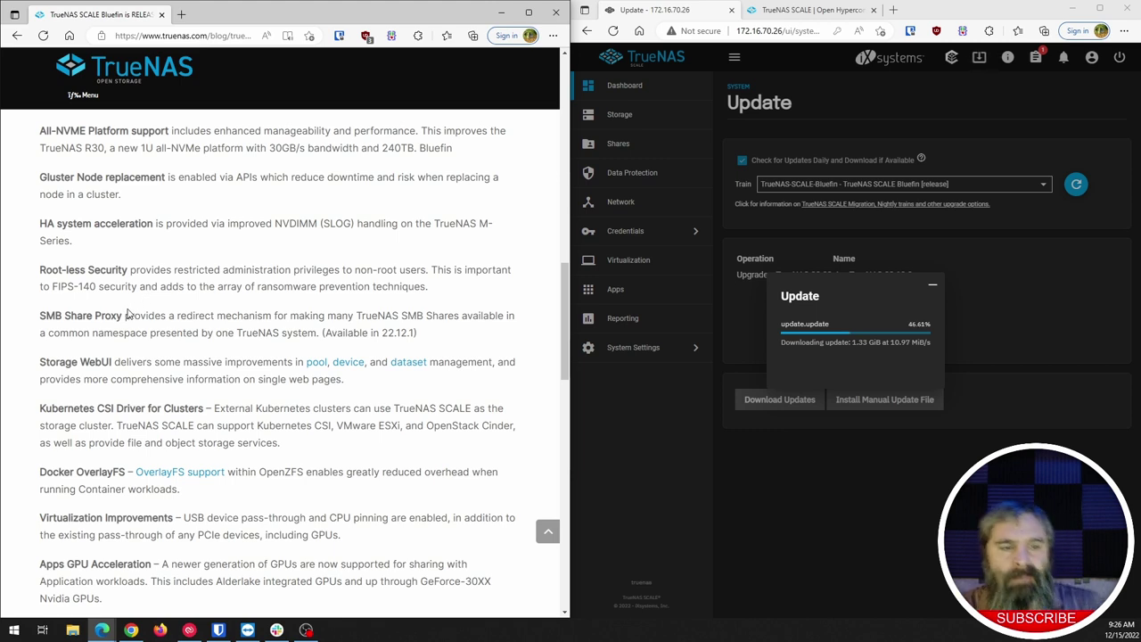
pyautogui.moveTo(45, 316); pyautogui.dragTo(121, 316)
pyautogui.click(179, 336)
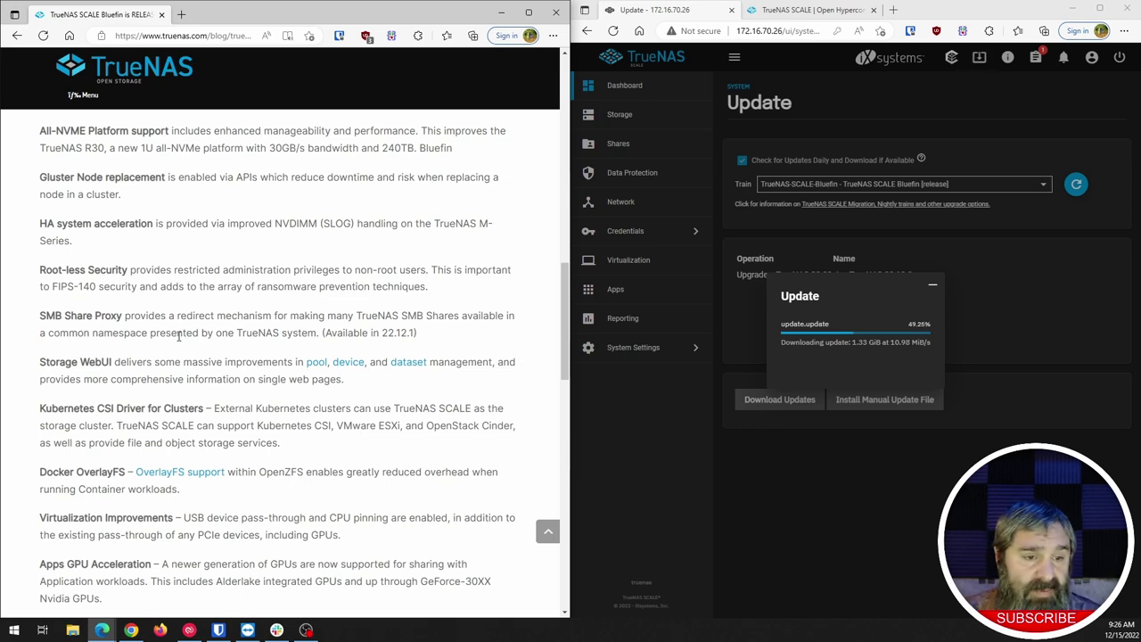
# - Read through the remaining Bluefin features in the blog post, from Storage WebUI to Security Enhancements
pyautogui.scroll(-1, 179, 336)
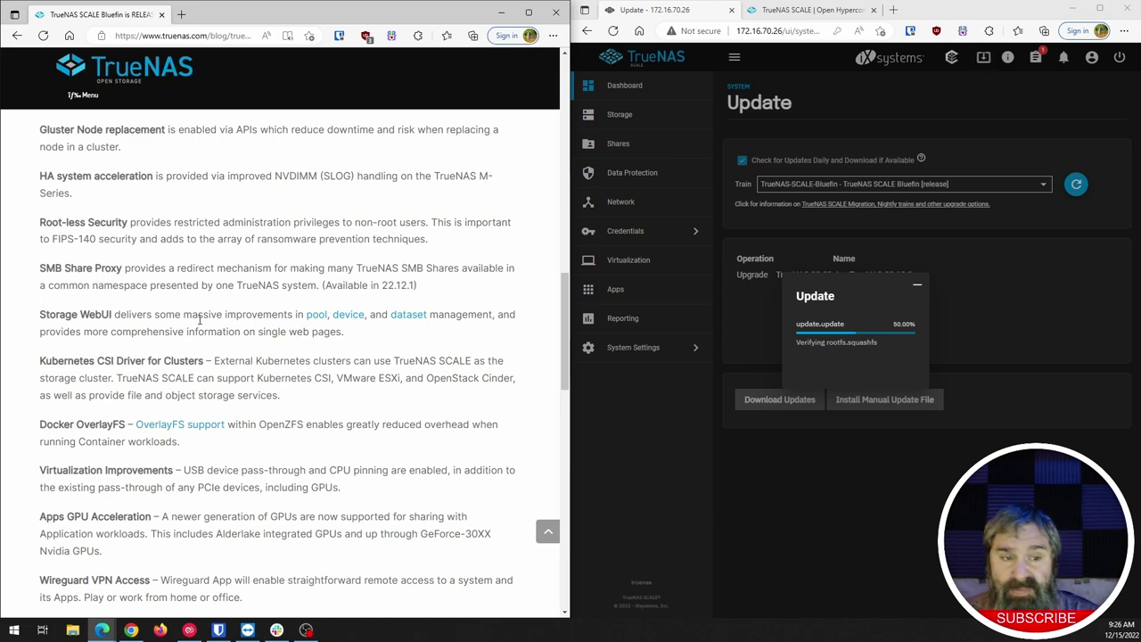
pyautogui.scroll(-1, 323, 344)
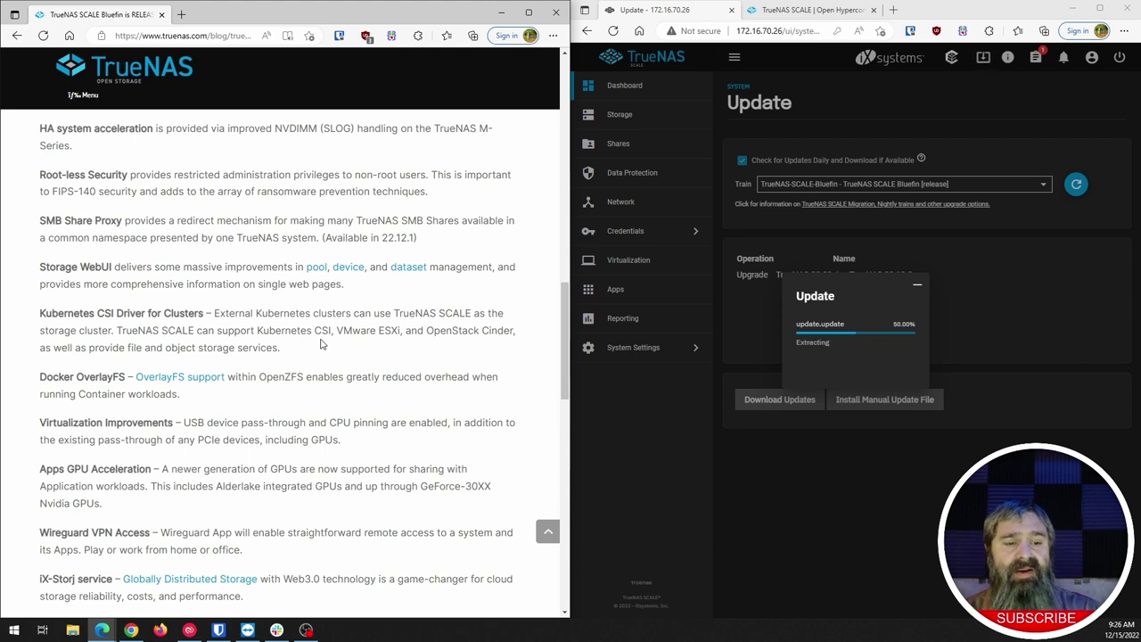
pyautogui.scroll(-1, 323, 344)
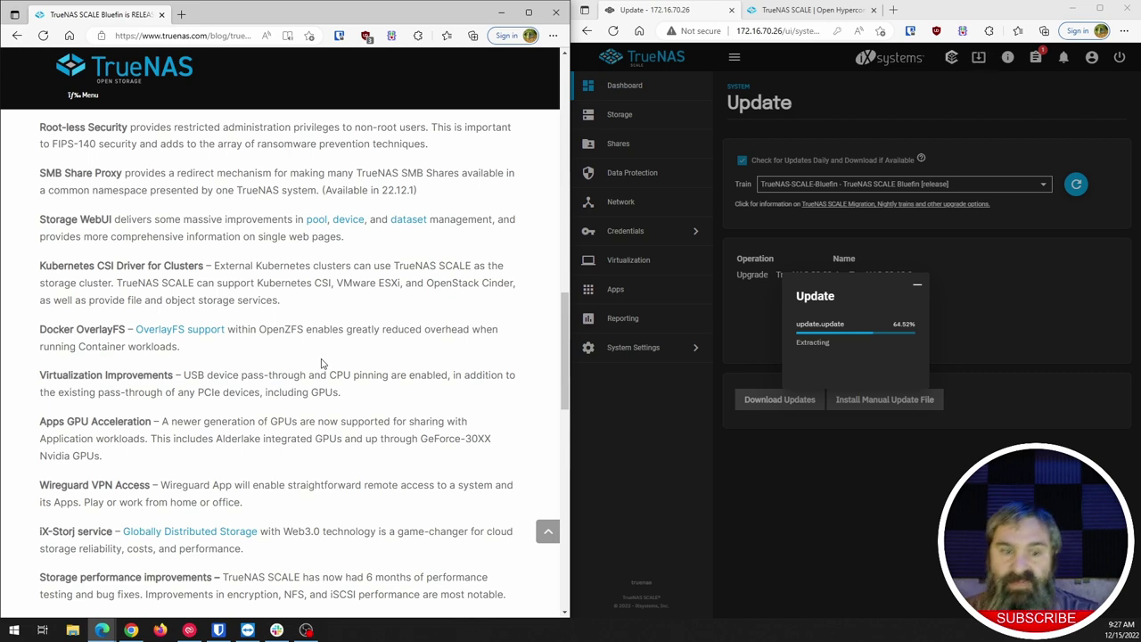
pyautogui.scroll(-1, 319, 361)
pyautogui.scroll(-1, 317, 360)
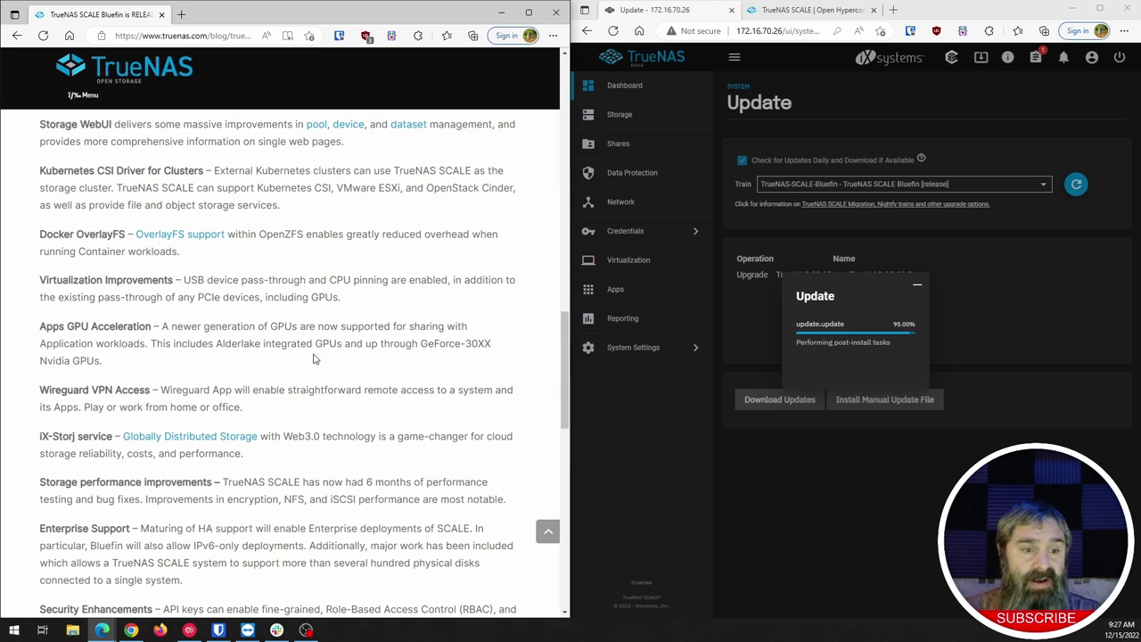
pyautogui.scroll(-2, 313, 358)
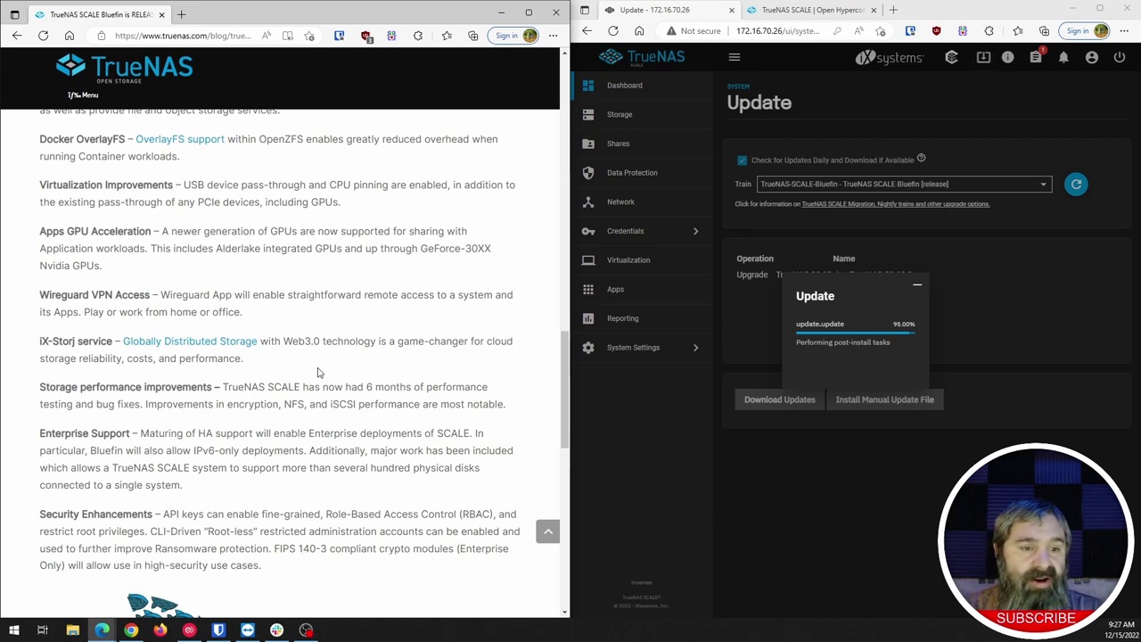
pyautogui.scroll(-1, 82, 307)
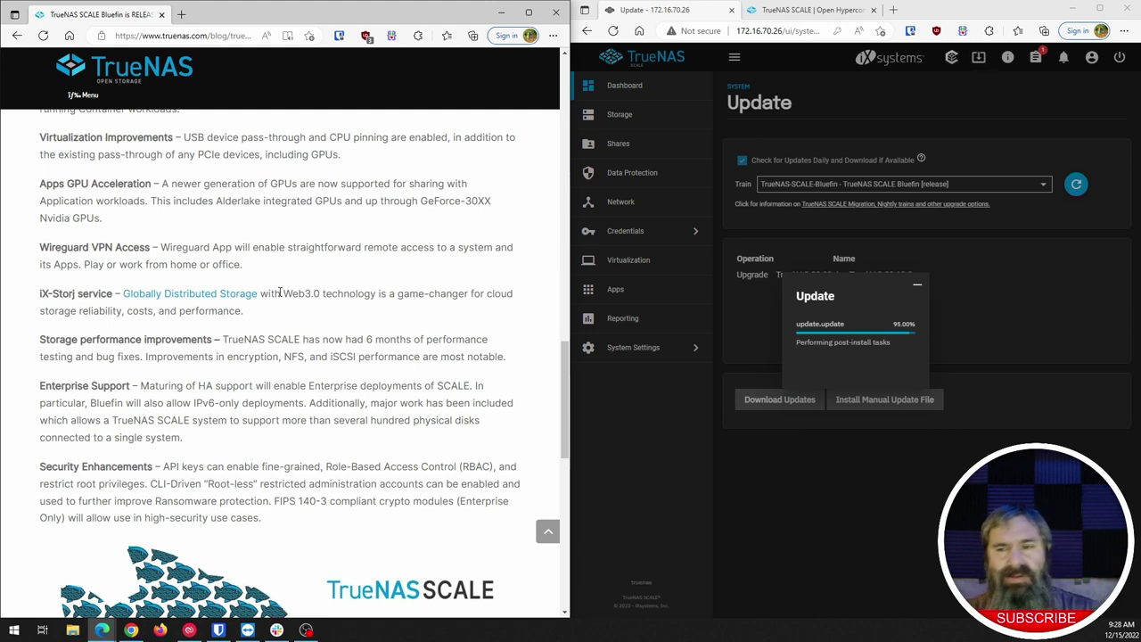
pyautogui.scroll(-1, 245, 316)
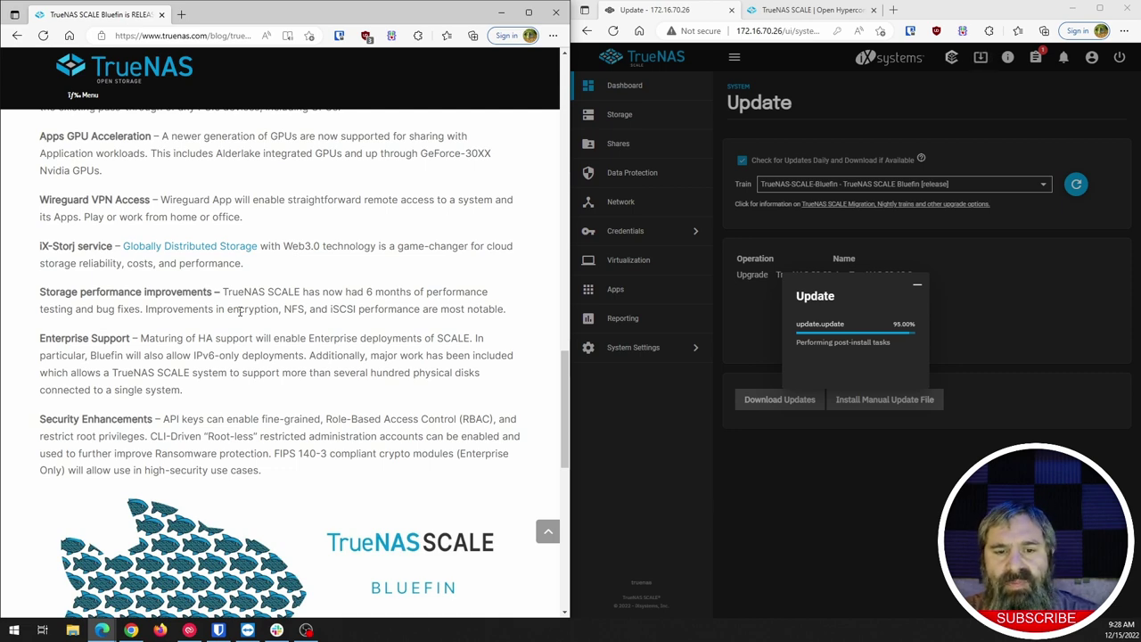
pyautogui.scroll(-1, 240, 311)
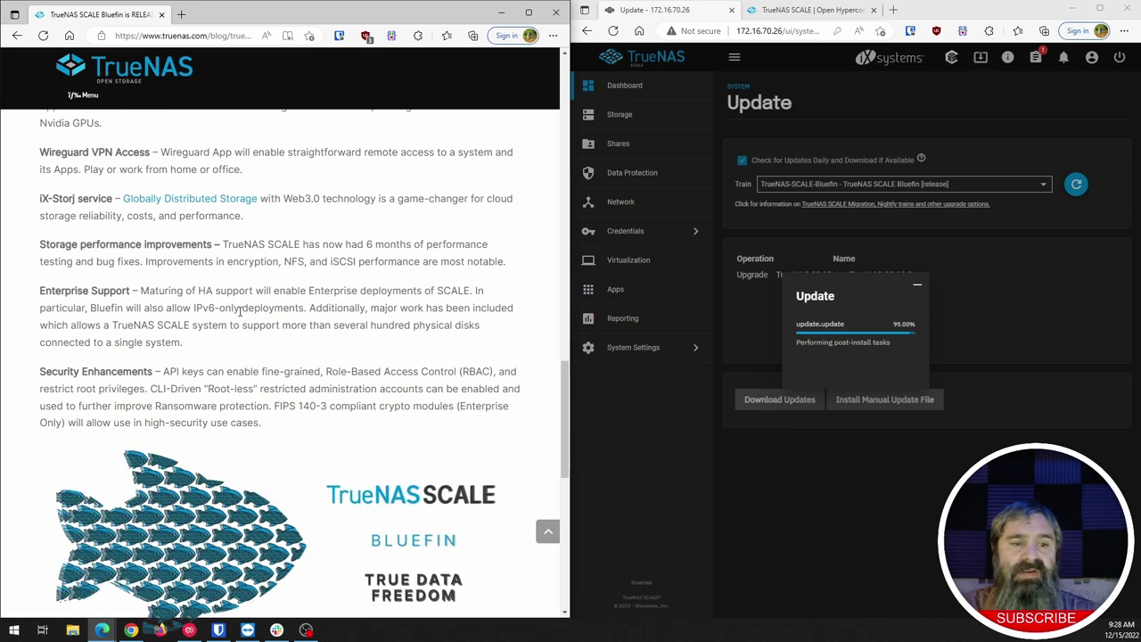
pyautogui.scroll(-2, 240, 311)
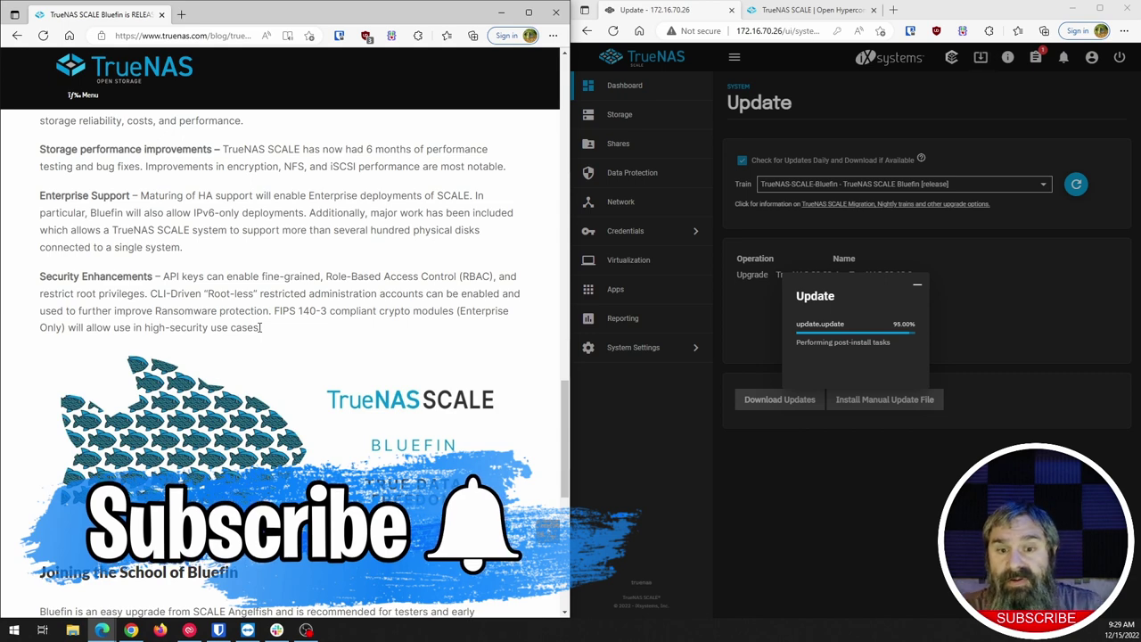
# - Read the blog post's Joining the School of Bluefin section and open its release notes link in a new tab
pyautogui.scroll(-2, 266, 353)
pyautogui.scroll(-1, 272, 378)
pyautogui.scroll(-1, 271, 373)
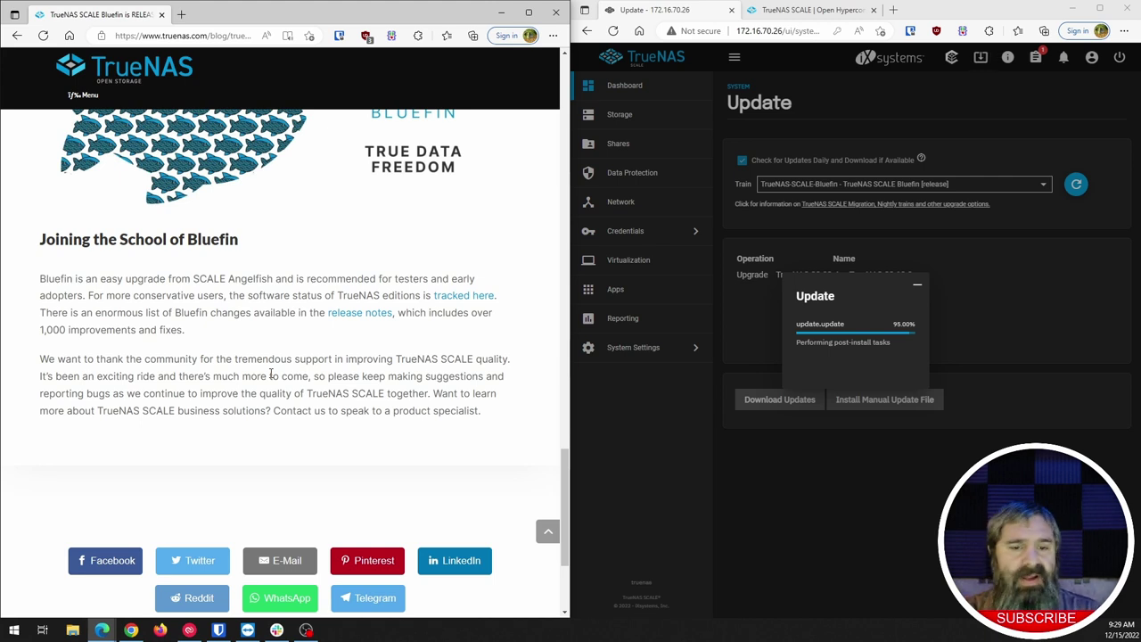
pyautogui.rightClick(347, 316)
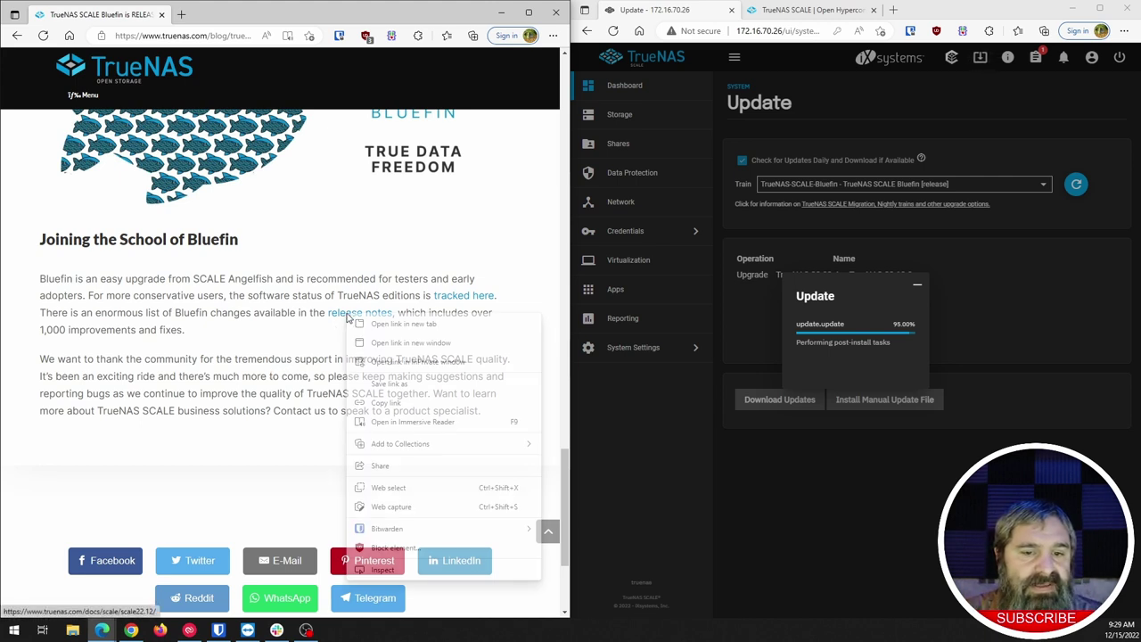
pyautogui.click(401, 326)
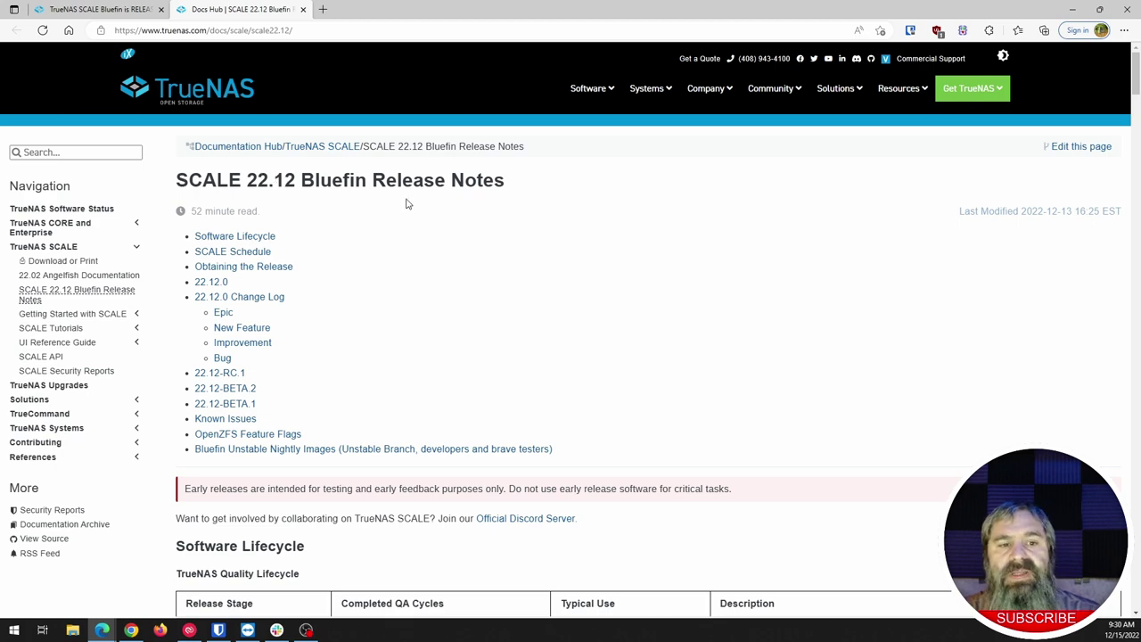
# - Review the Epic and New Feature entries of the 22.12.0 Change Log in the Bluefin release notes
pyautogui.scroll(-15, 270, 237)
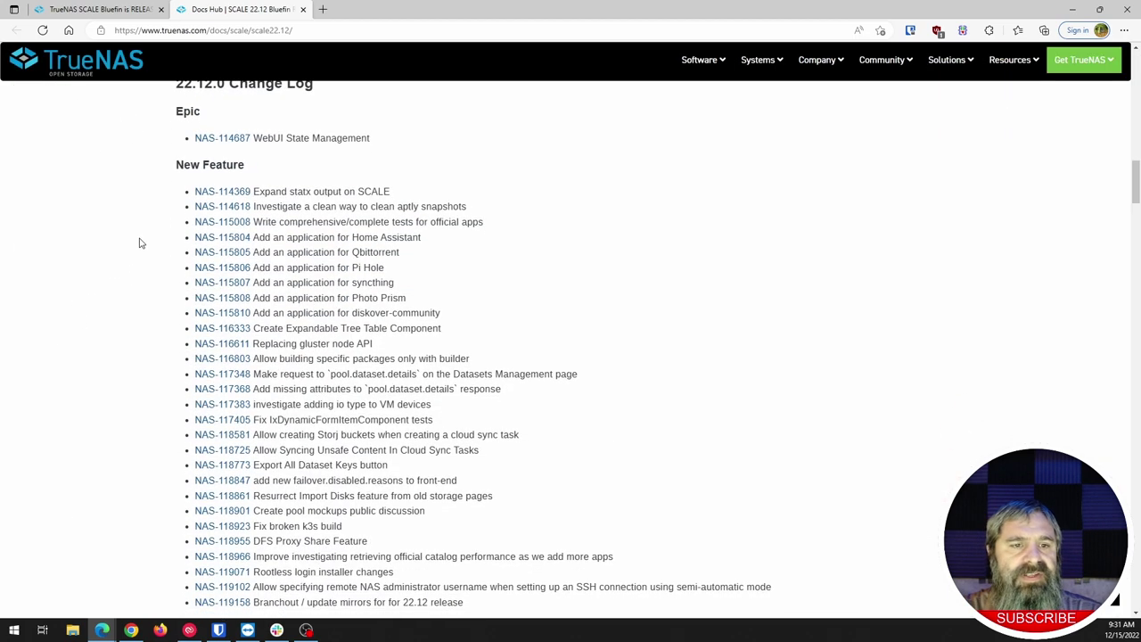
pyautogui.moveTo(263, 139); pyautogui.dragTo(386, 145)
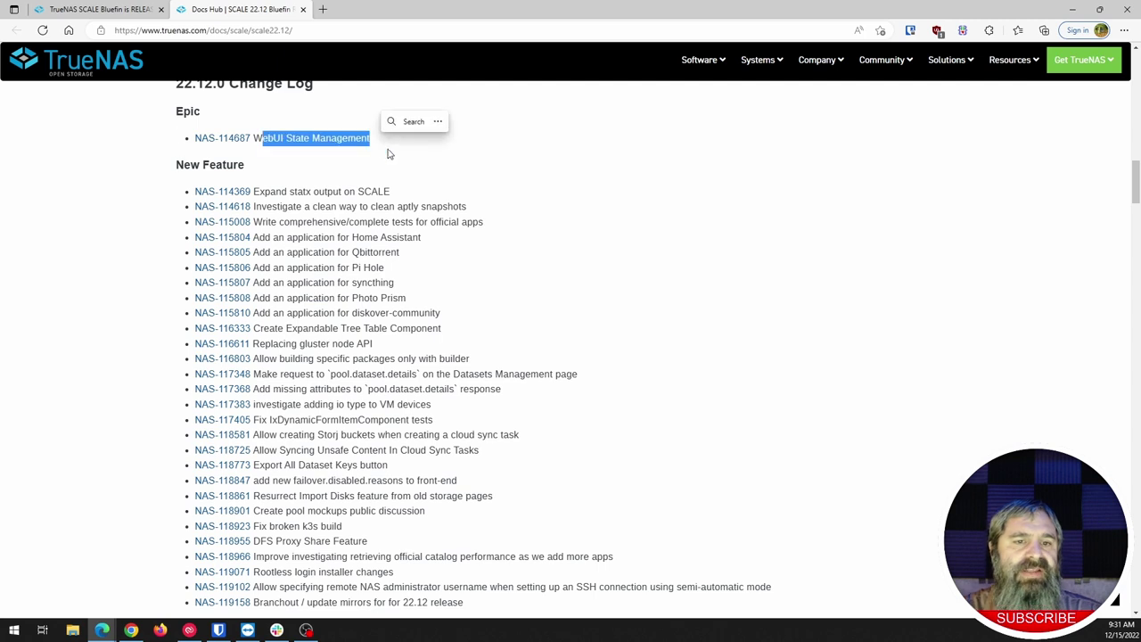
pyautogui.click(287, 155)
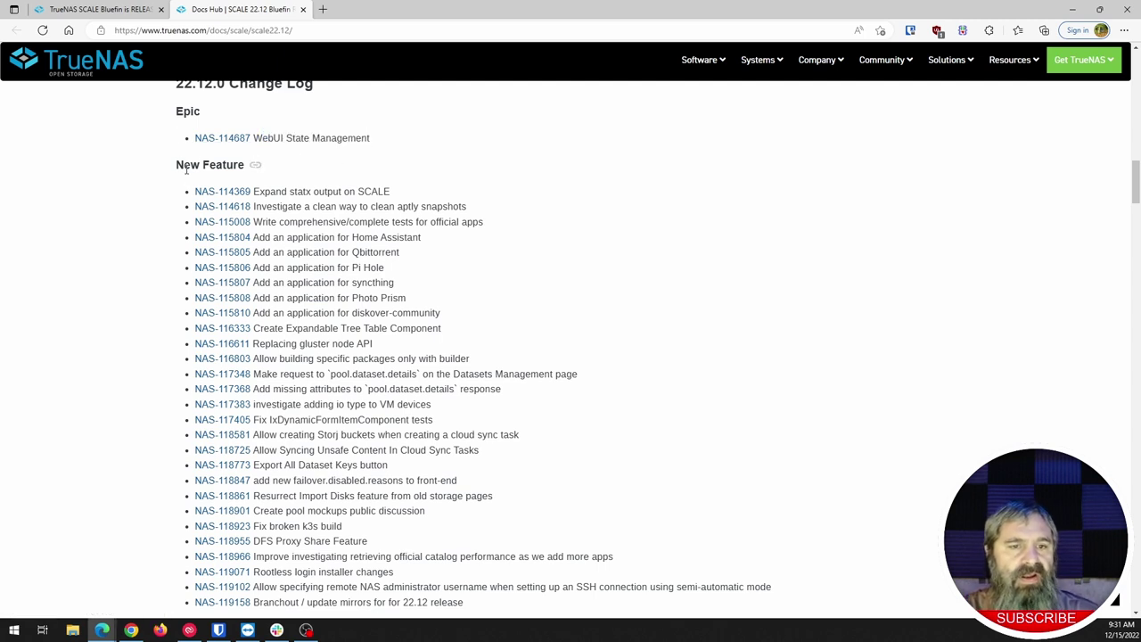
pyautogui.scroll(-1, 299, 294)
pyautogui.scroll(1, 299, 294)
pyautogui.scroll(1, 299, 294)
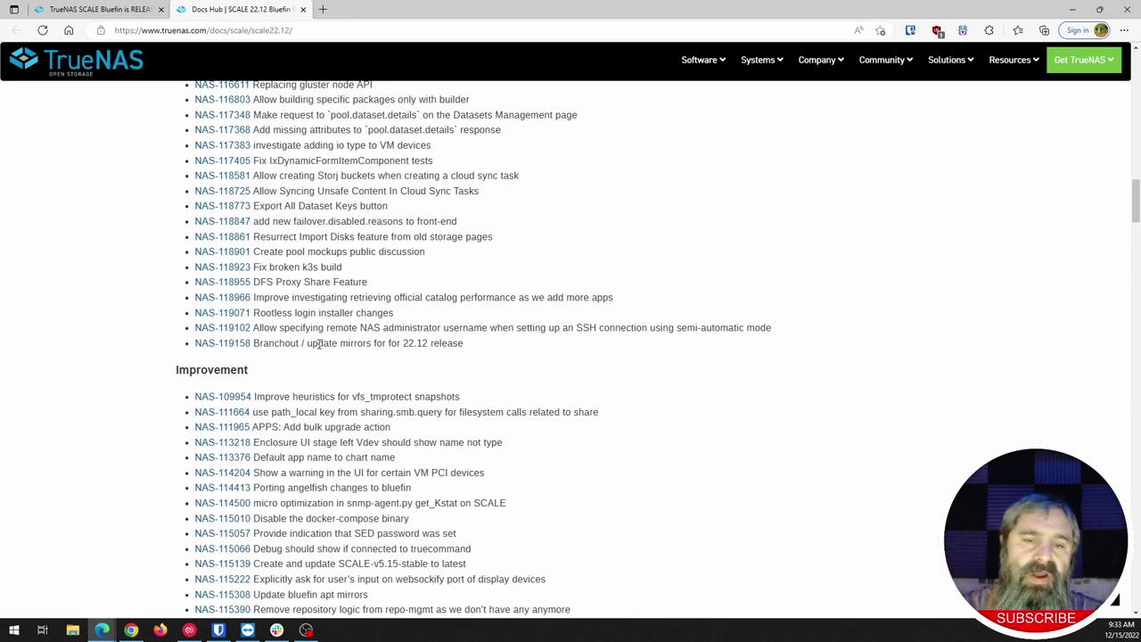
# - Look through the Improvement entries of the 22.12.0 Change Log
pyautogui.scroll(-2, 319, 344)
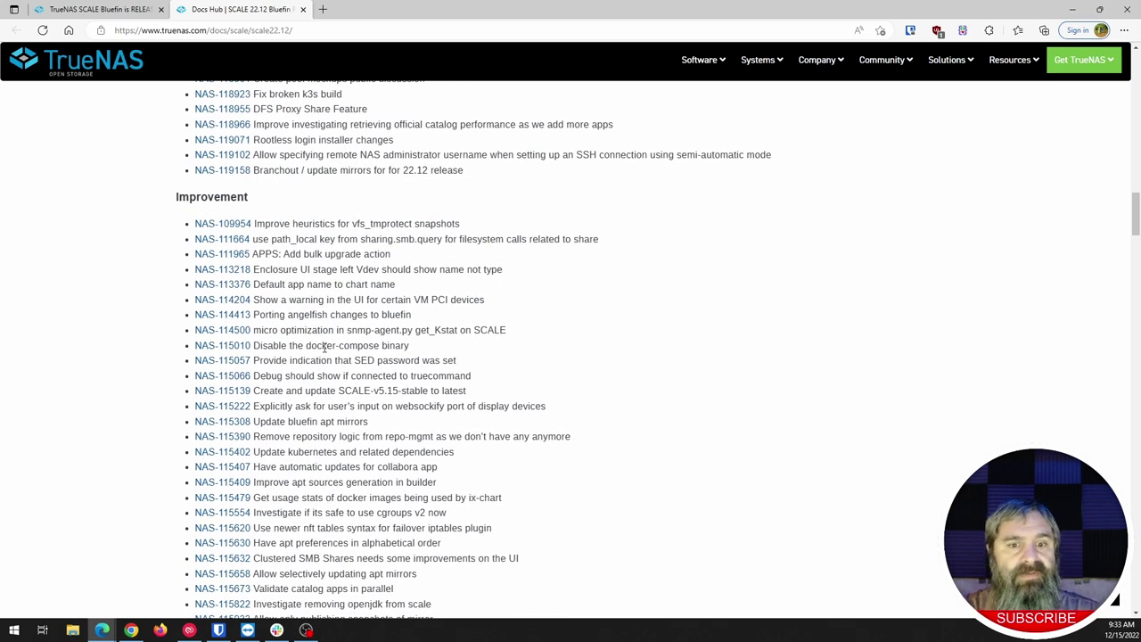
pyautogui.scroll(-1, 324, 348)
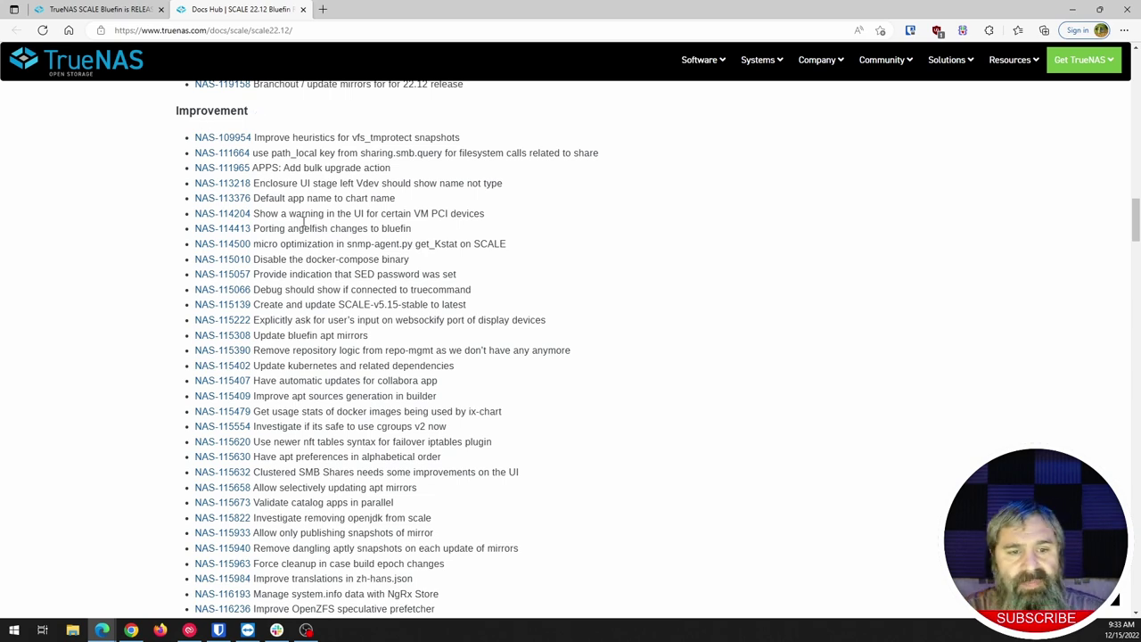
pyautogui.scroll(-1, 315, 392)
pyautogui.scroll(-10, 315, 392)
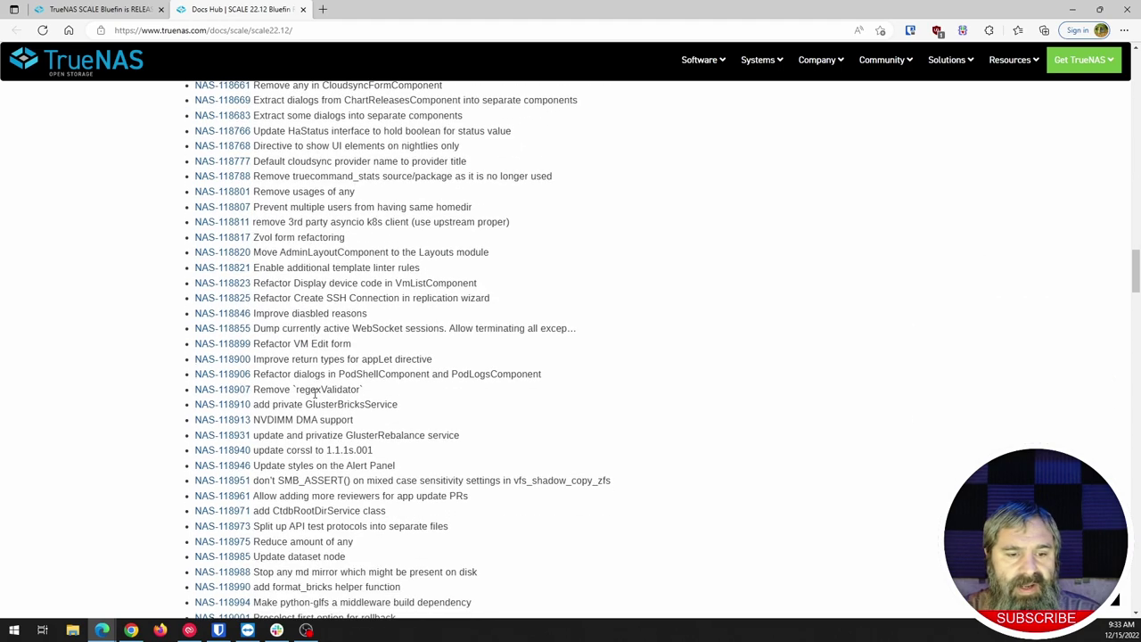
pyautogui.scroll(-5, 314, 392)
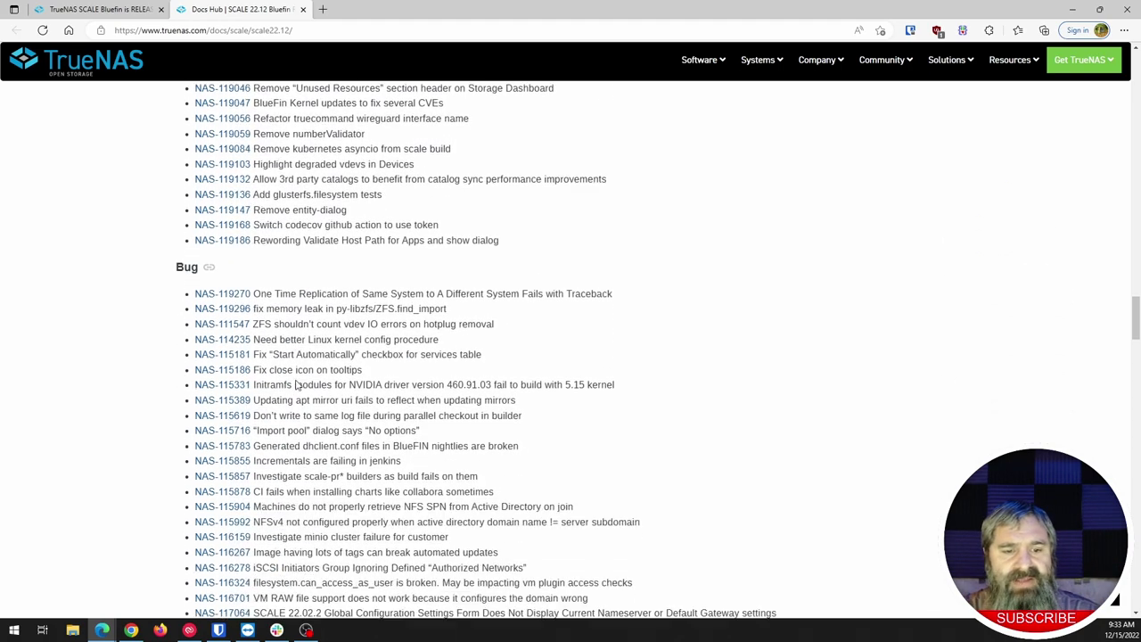
# - Look through the Bug entries of the 22.12.0 Change Log
pyautogui.scroll(-1, 299, 375)
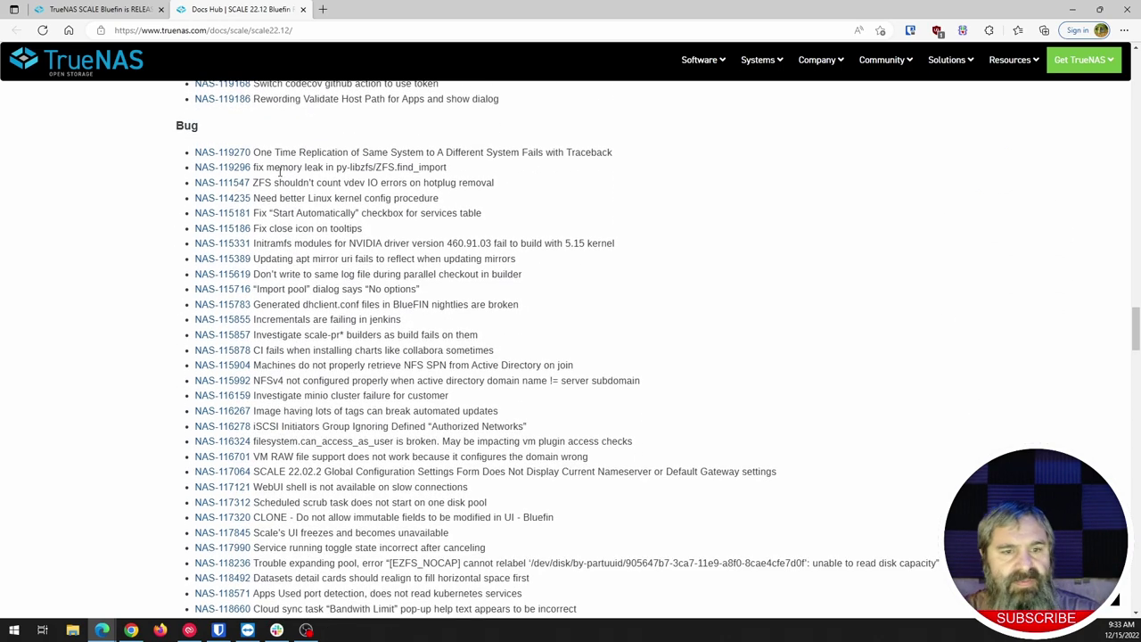
pyautogui.scroll(-5, 113, 247)
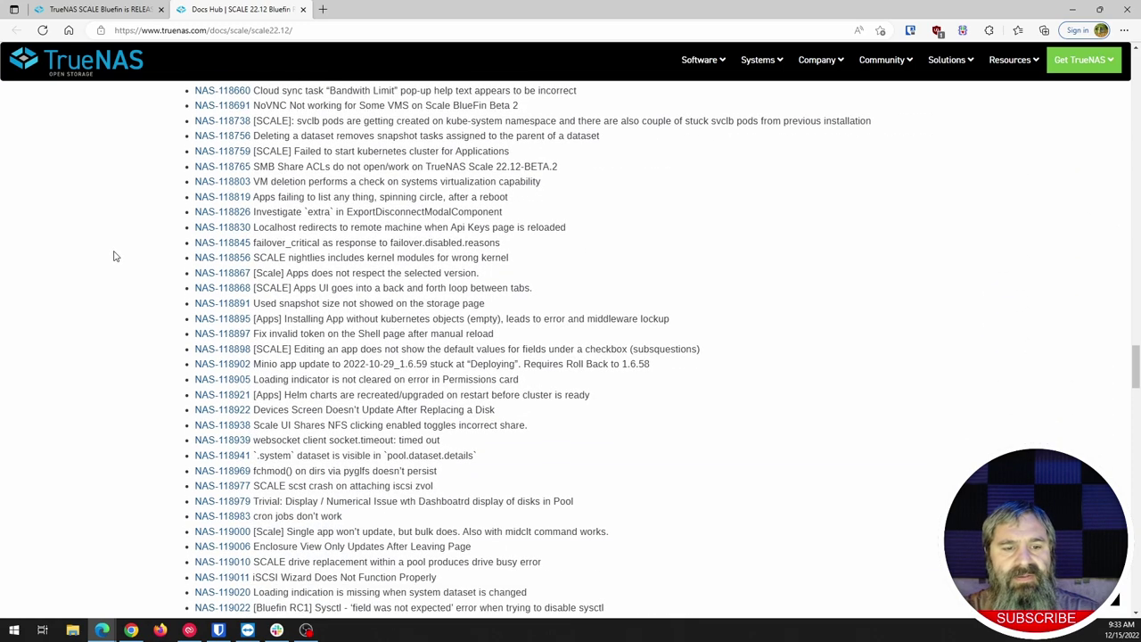
pyautogui.scroll(-2, 114, 257)
pyautogui.scroll(-2, 125, 273)
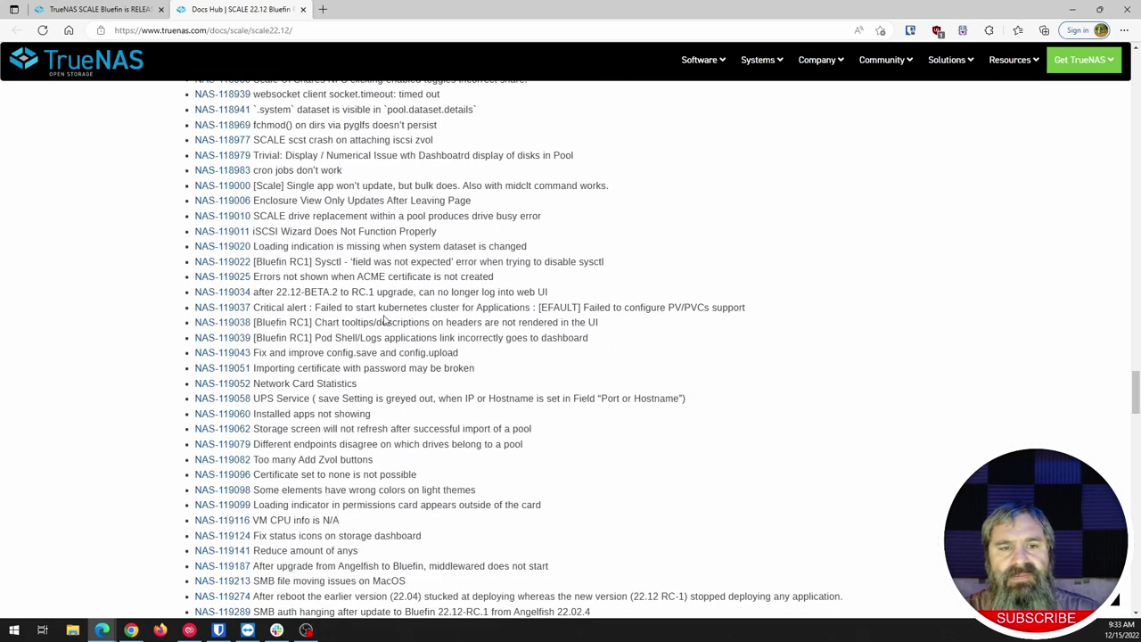
# - Review the release notes' known issues table with its workarounds and targeted fix versions
pyautogui.scroll(-4, 384, 319)
pyautogui.scroll(-4, 172, 291)
pyautogui.scroll(-1, 172, 291)
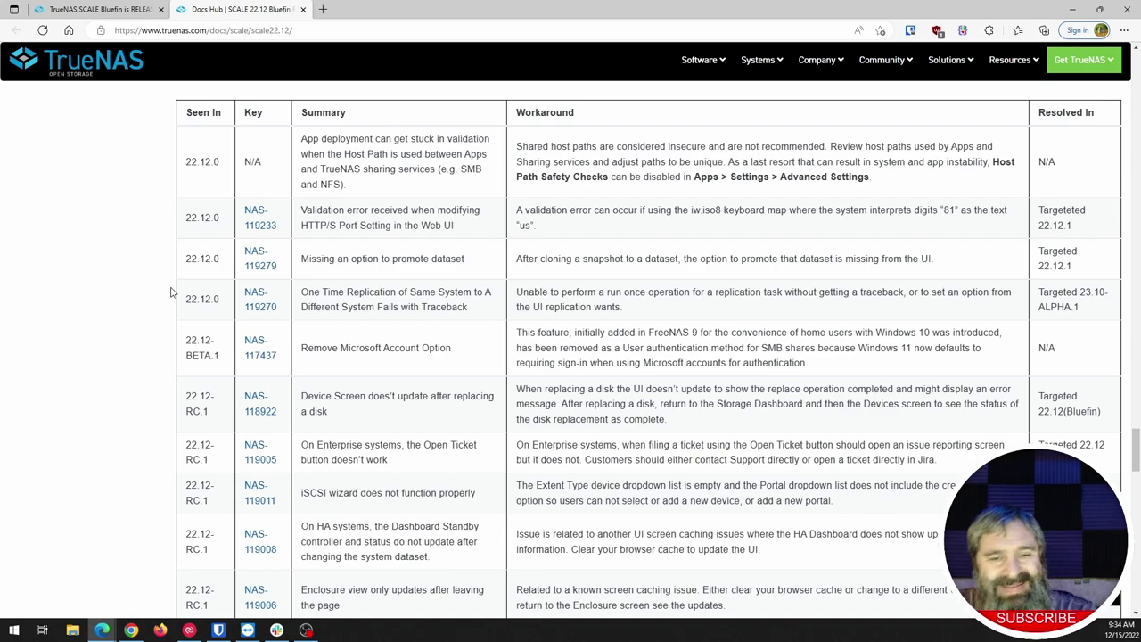
pyautogui.scroll(-6, 381, 389)
pyautogui.scroll(-6, 435, 402)
pyautogui.scroll(-4, 435, 402)
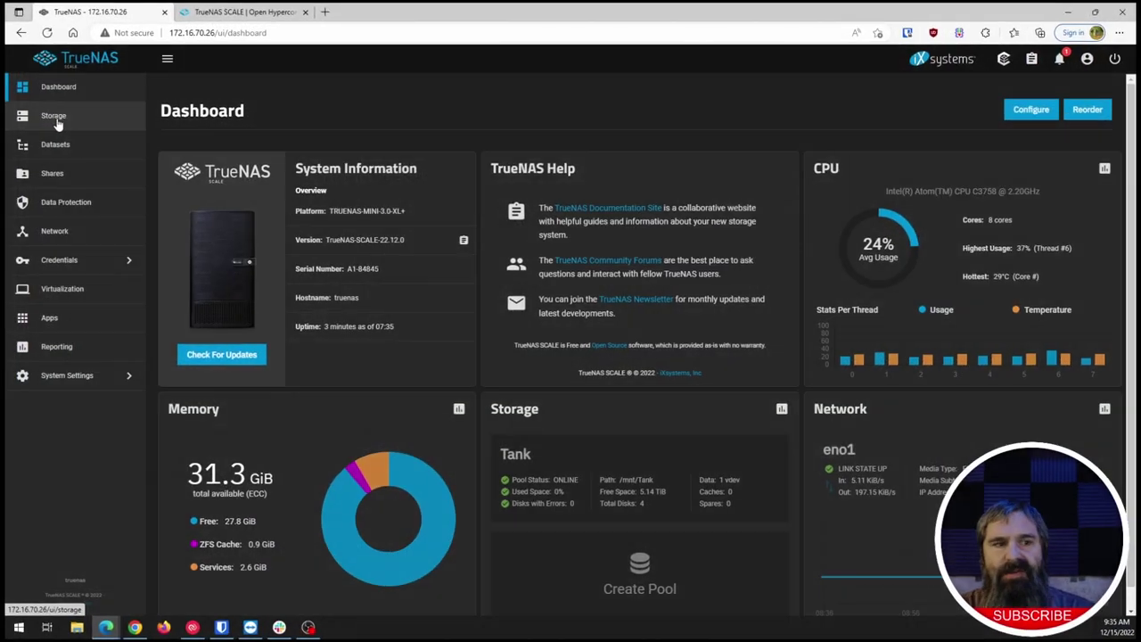
# - Open the Storage Dashboard of the upgraded TrueNAS SCALE system to examine the Tank pool's overview
pyautogui.click(51, 115)
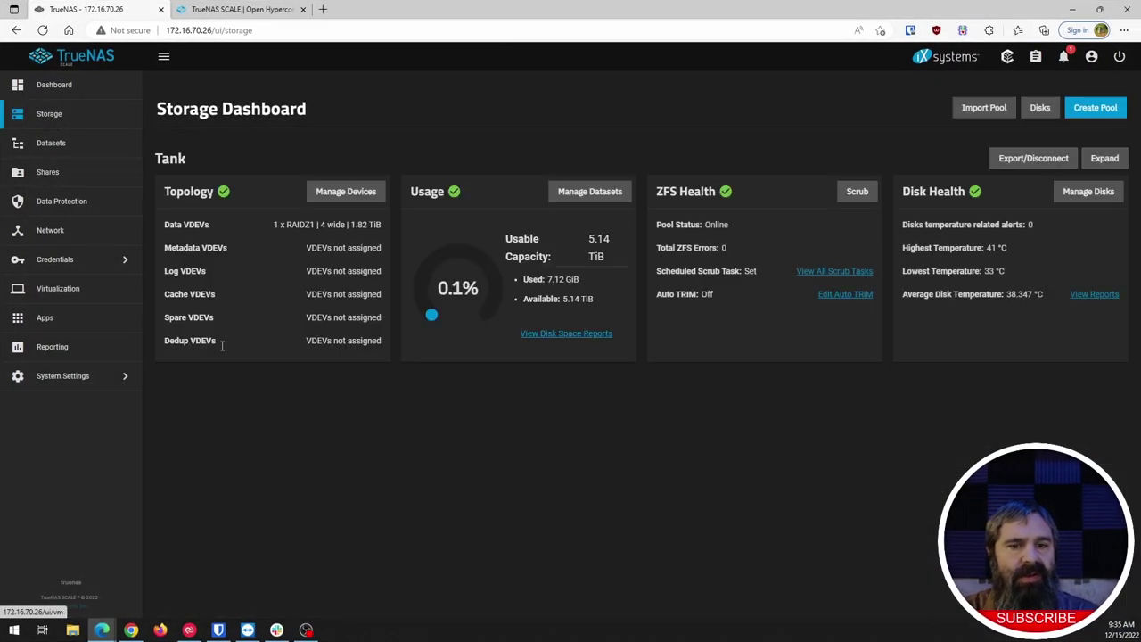